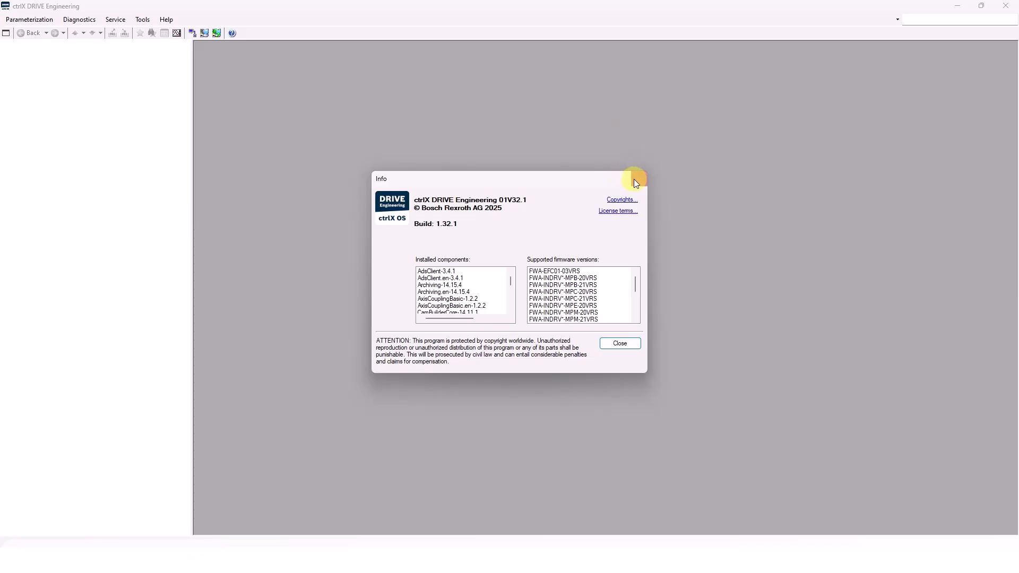
# Close the version info and start ctrlX DRIVE Engineering Serial Setup
pyautogui.click(638, 181)
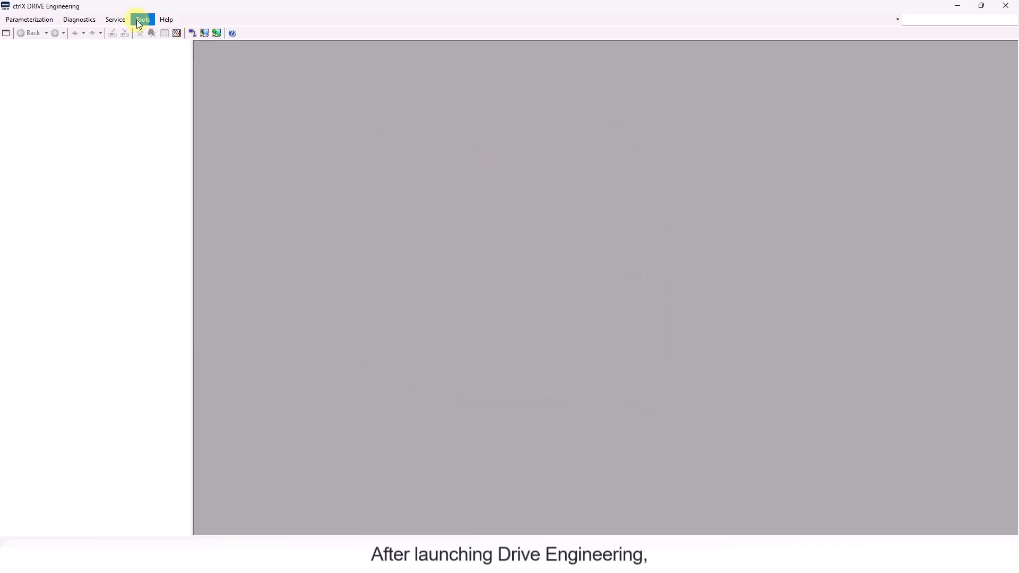
pyautogui.click(137, 21)
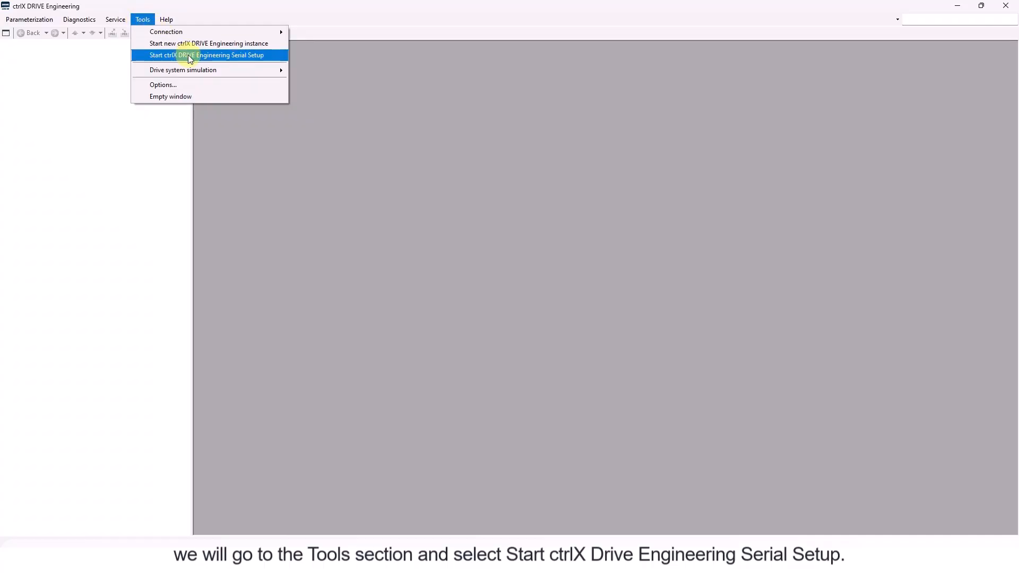
pyautogui.click(224, 56)
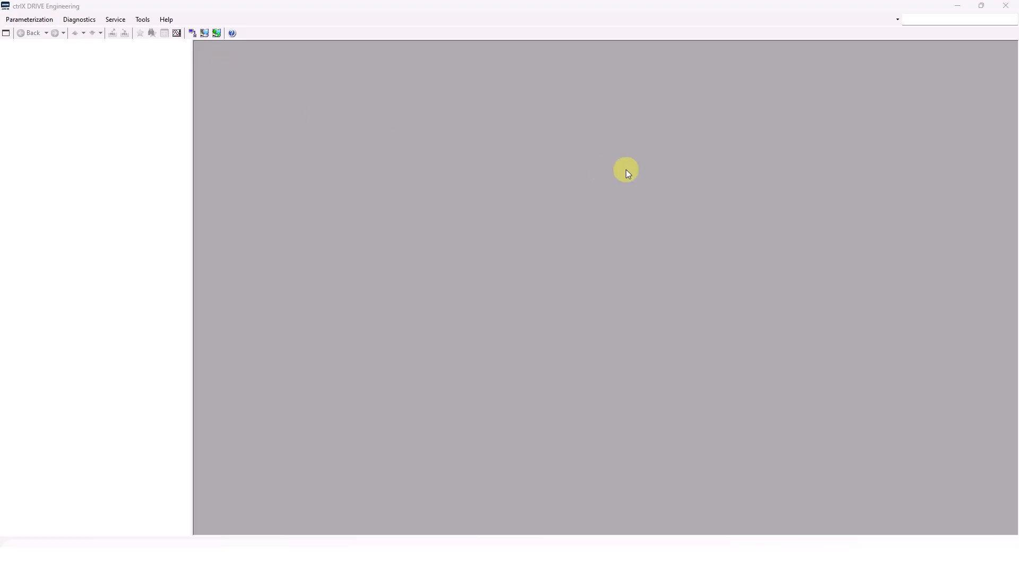
pyautogui.moveTo(717, 82); pyautogui.dragTo(324, 62)
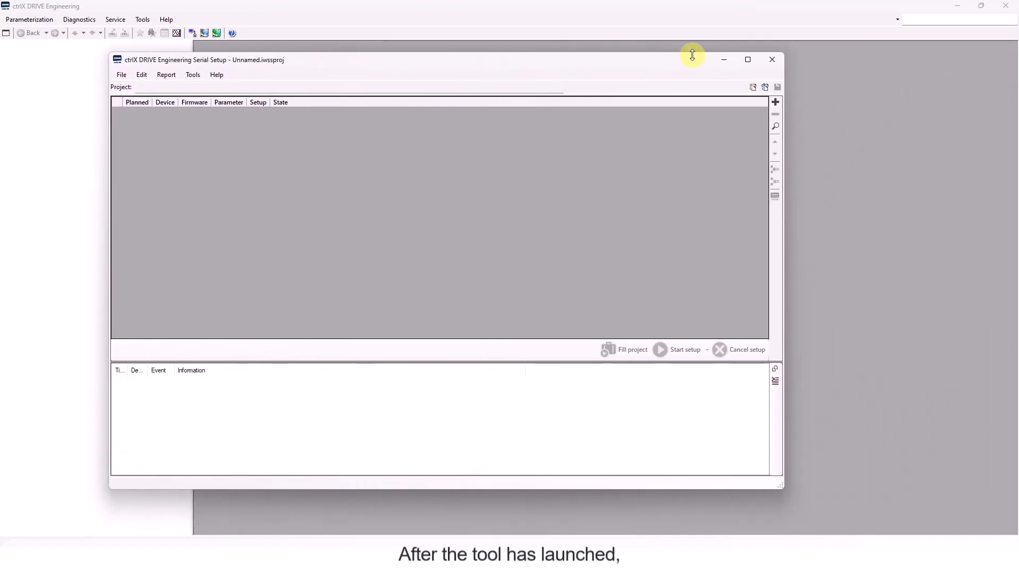
# Close the main ctrlX DRIVE Engineering program and maximize the Serial Setup window
pyautogui.click(1005, 8)
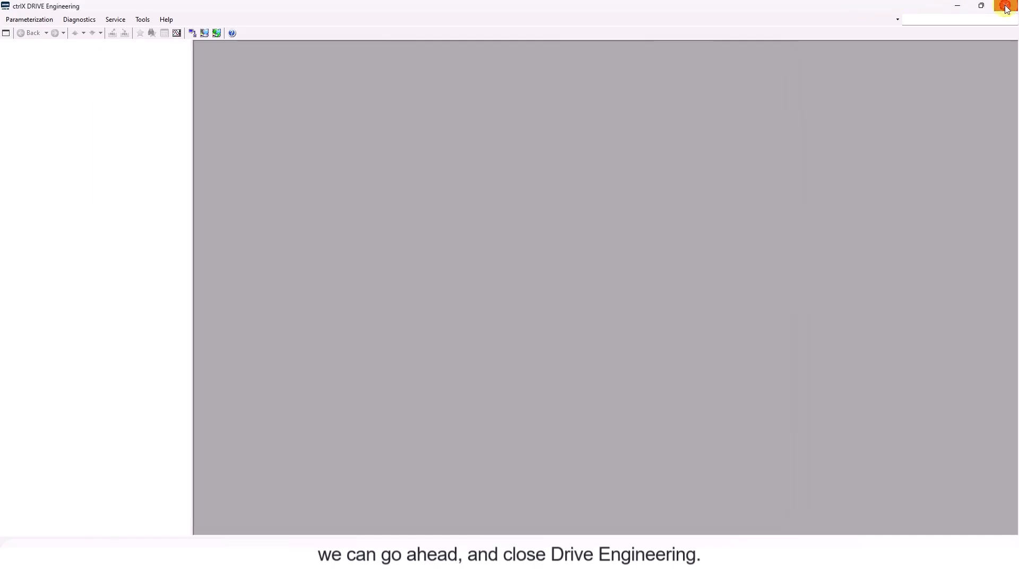
pyautogui.click(1006, 8)
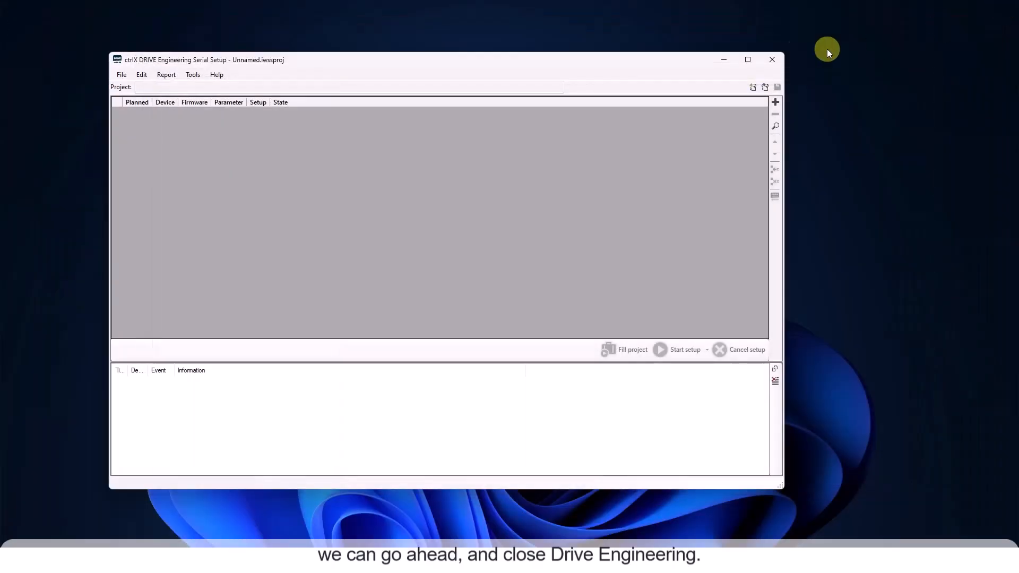
pyautogui.click(748, 60)
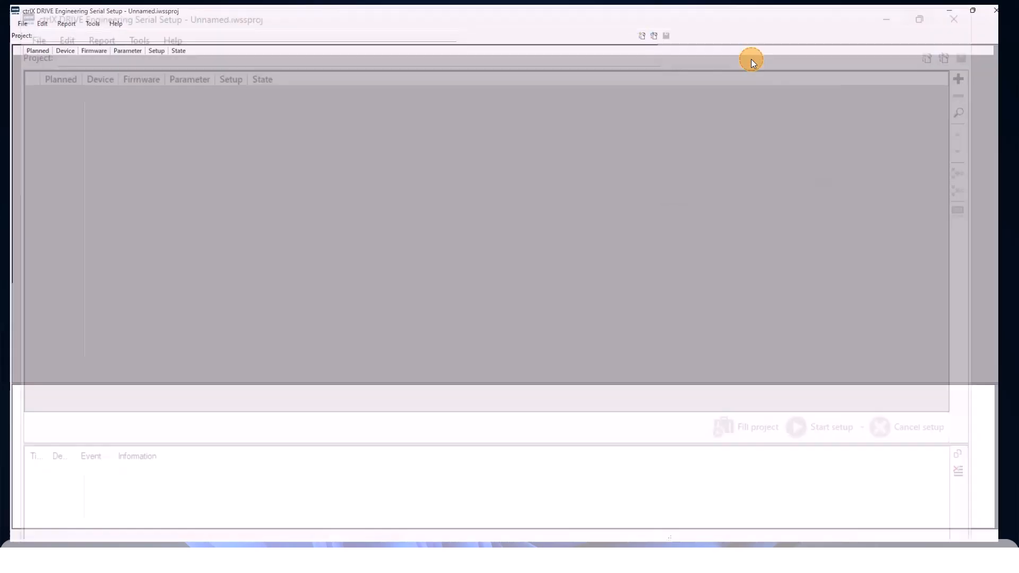
# Examine the software license status and properties of IndraWorks serial setup
pyautogui.click(85, 19)
pyautogui.click(94, 30)
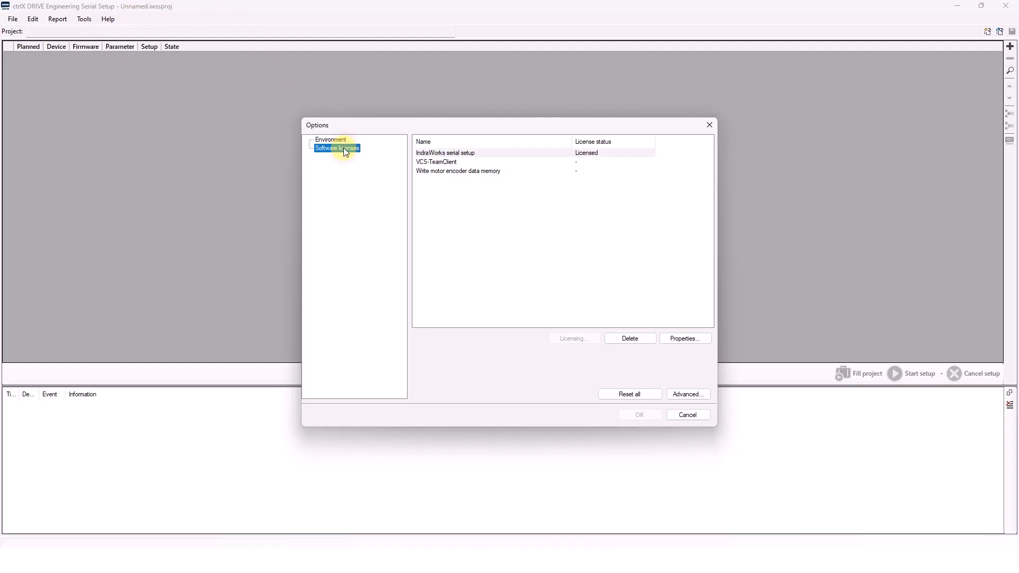
pyautogui.click(588, 153)
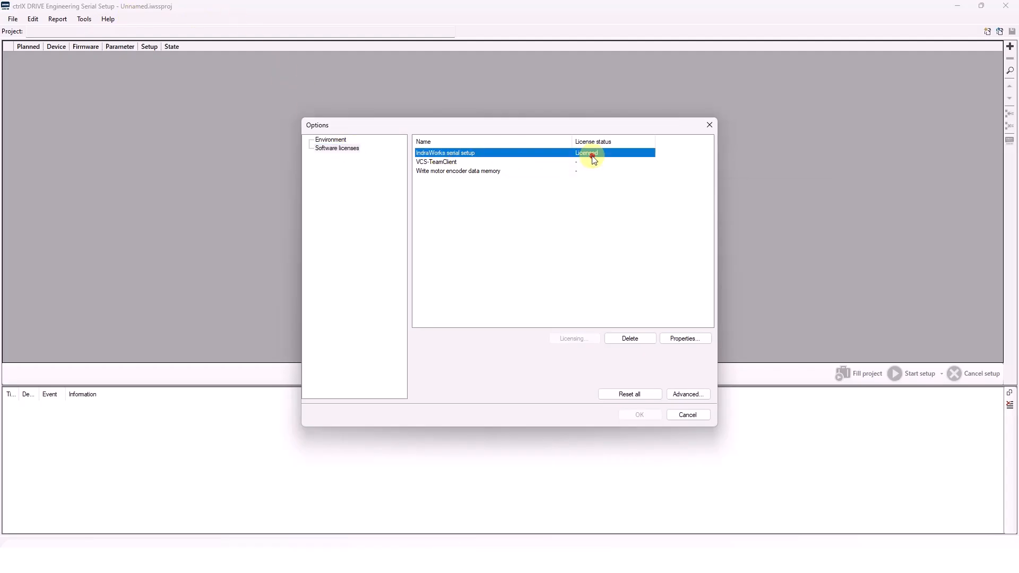
pyautogui.click(693, 338)
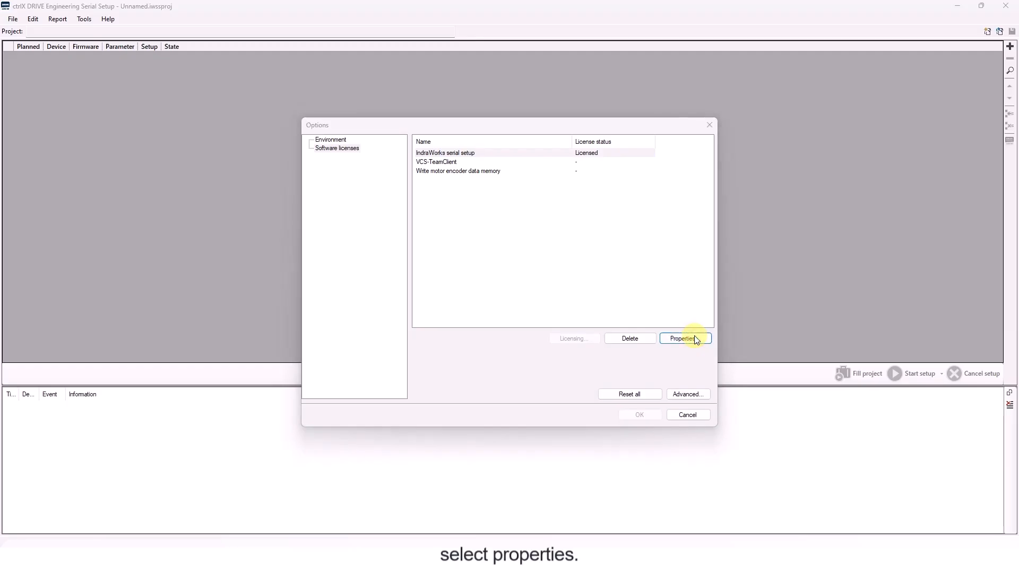
pyautogui.moveTo(563, 235); pyautogui.dragTo(422, 197)
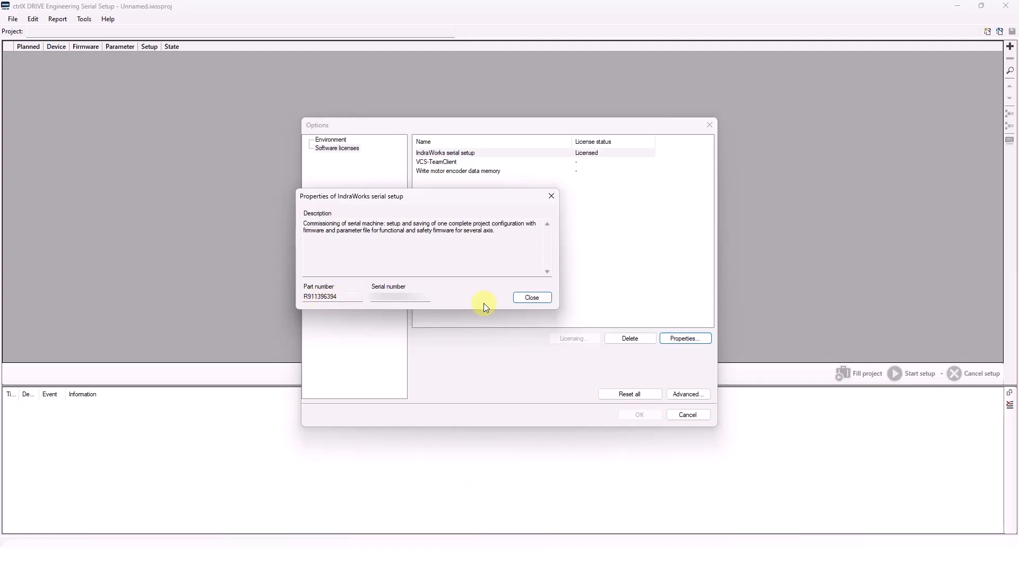
pyautogui.click(532, 297)
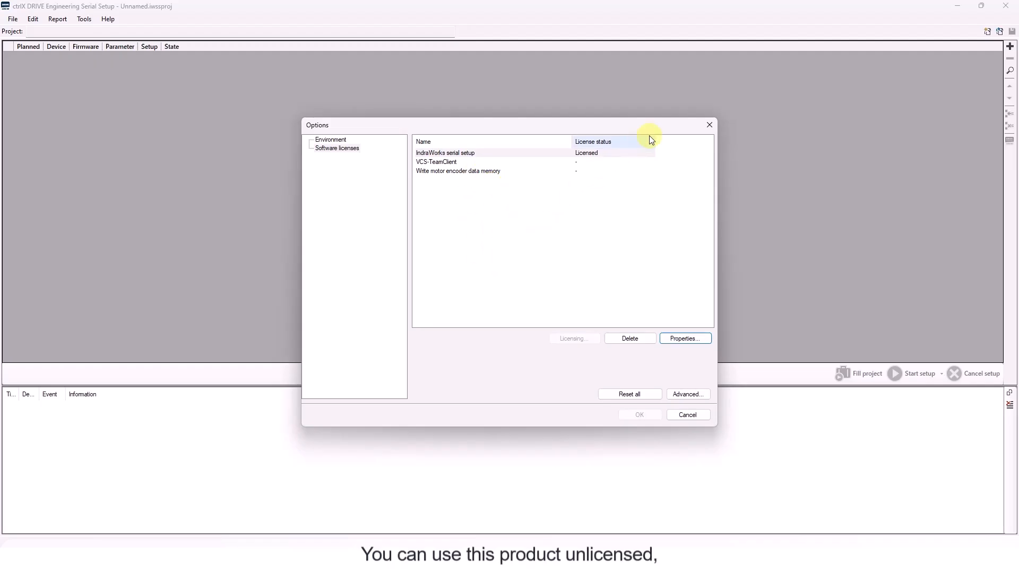
pyautogui.click(709, 128)
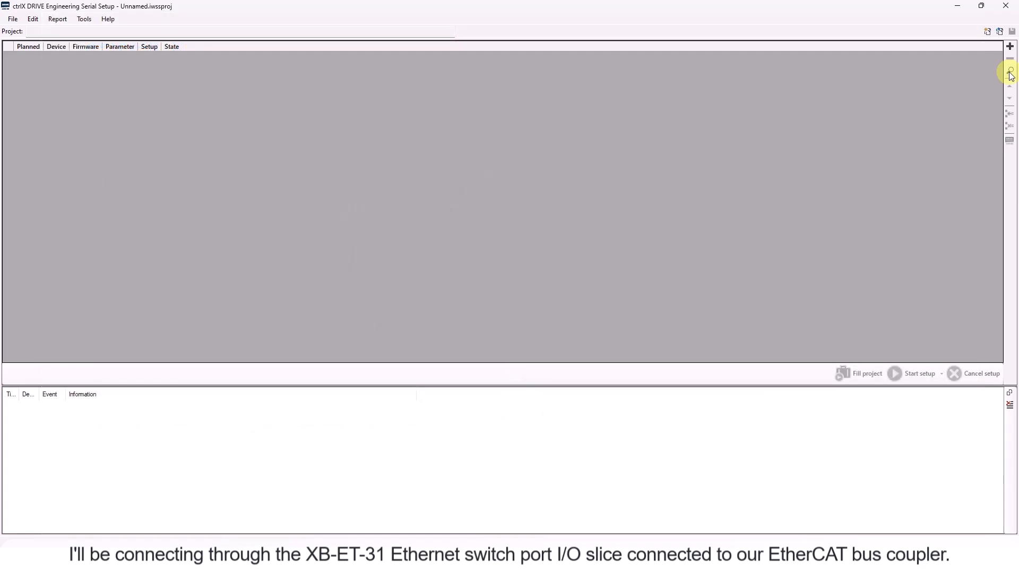
# Search the network on all adapters and connect the XCD2-W2323 and XMD2-W0606 drives to the project
pyautogui.click(1010, 73)
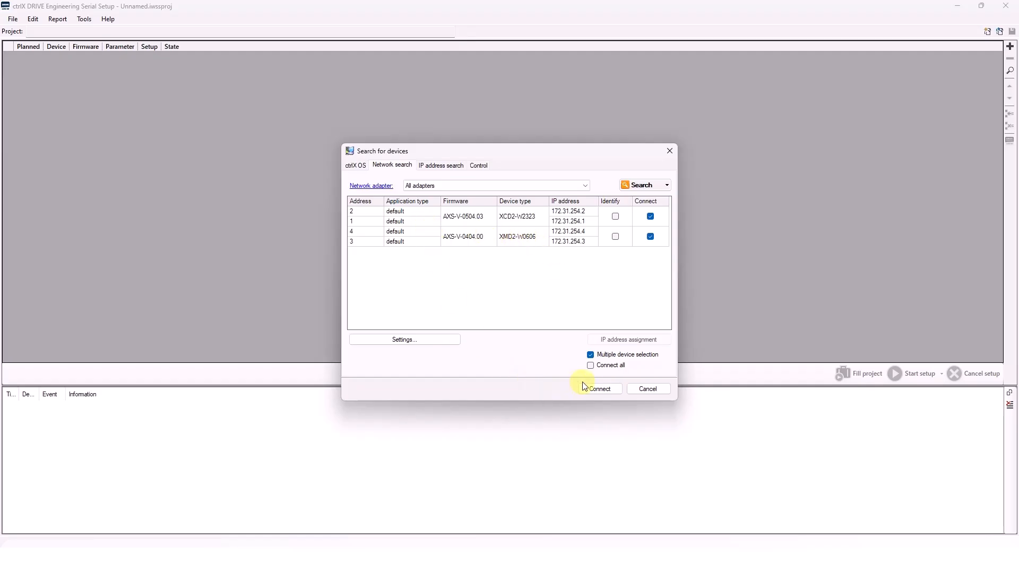
pyautogui.click(593, 390)
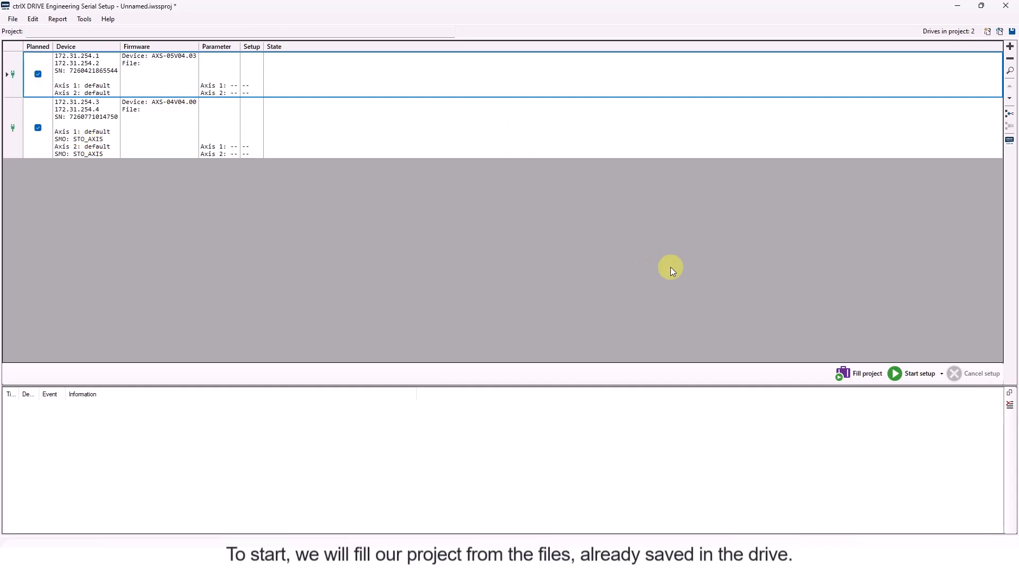
# Fill the project from the drives using the mode Backup parameters for commissioning (S-0-0192)
pyautogui.click(859, 375)
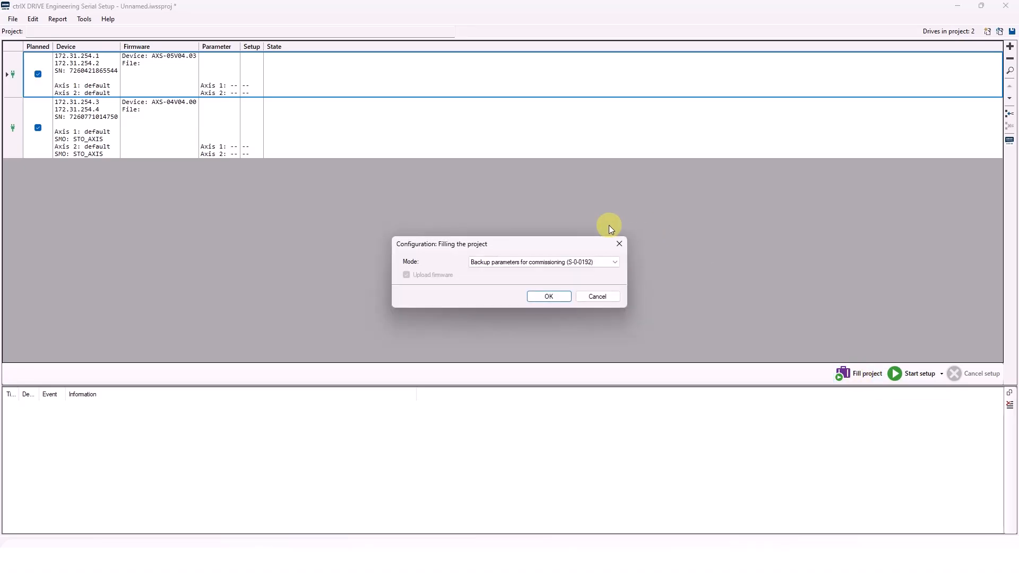
pyautogui.click(598, 260)
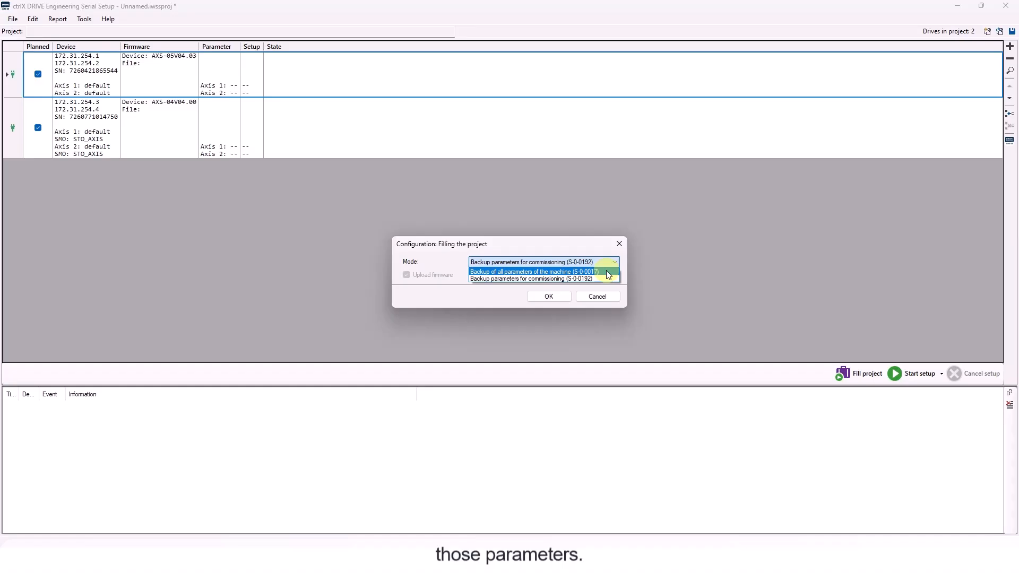
pyautogui.click(571, 279)
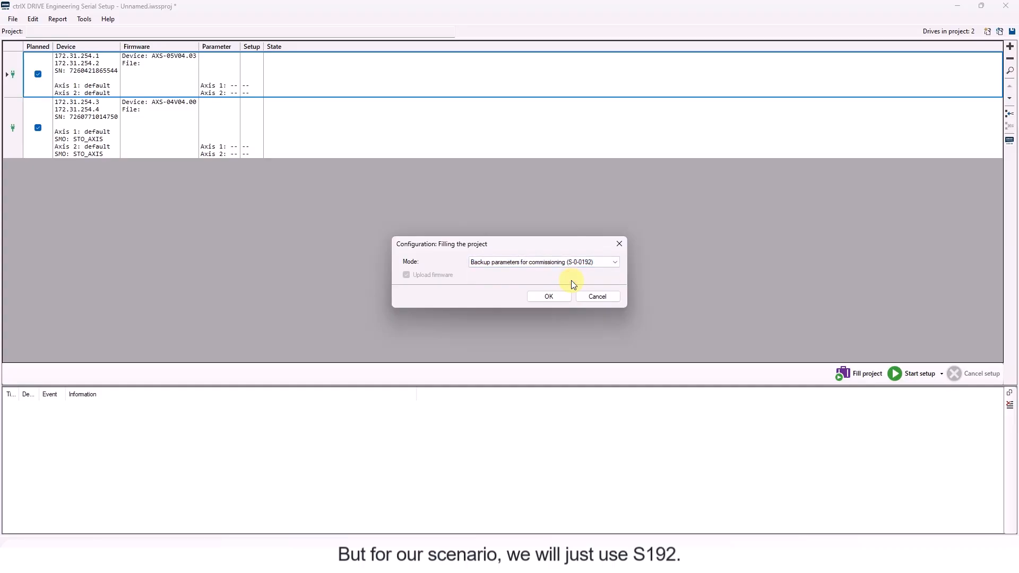
pyautogui.click(548, 297)
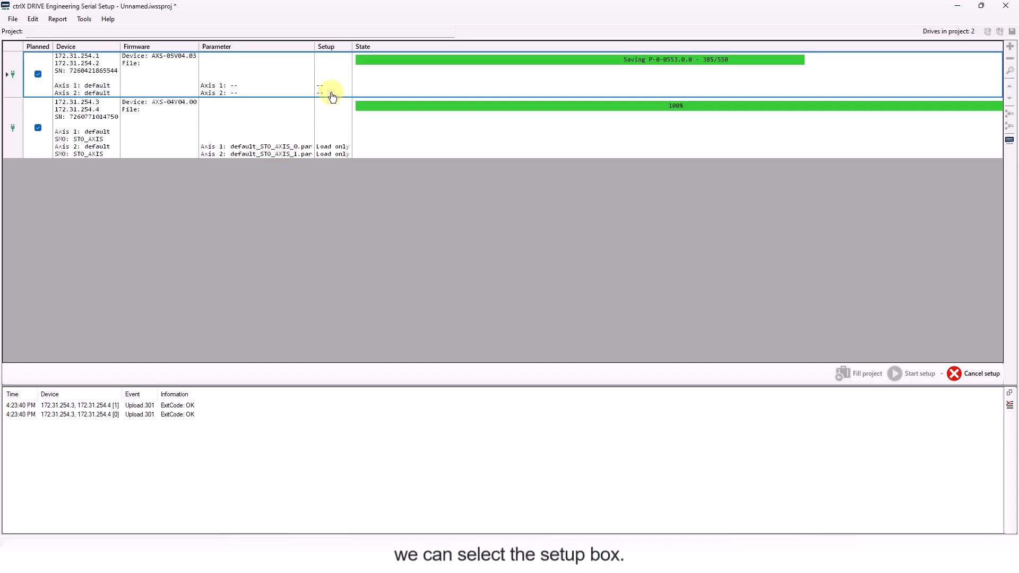
# Choose the SafeMotion + standard setup mode for both axes of the drive 172.31.254.3 / 172.31.254.4
pyautogui.doubleClick(334, 133)
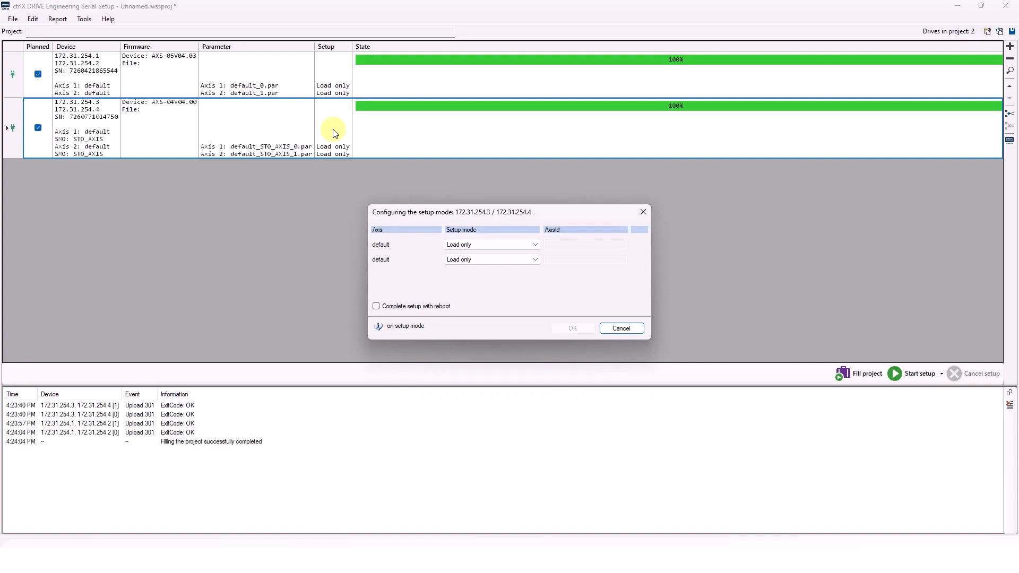
pyautogui.click(518, 244)
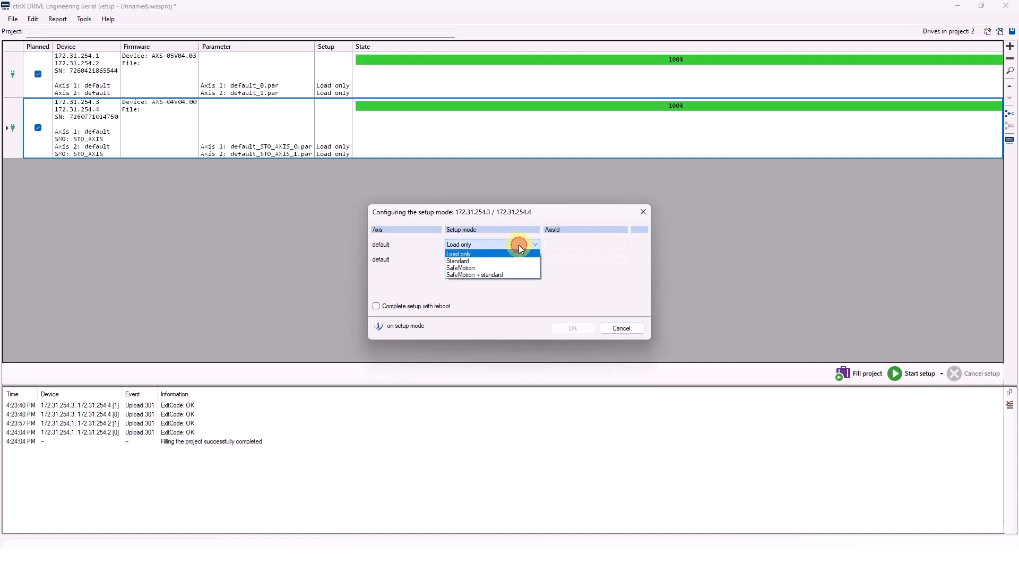
pyautogui.click(480, 276)
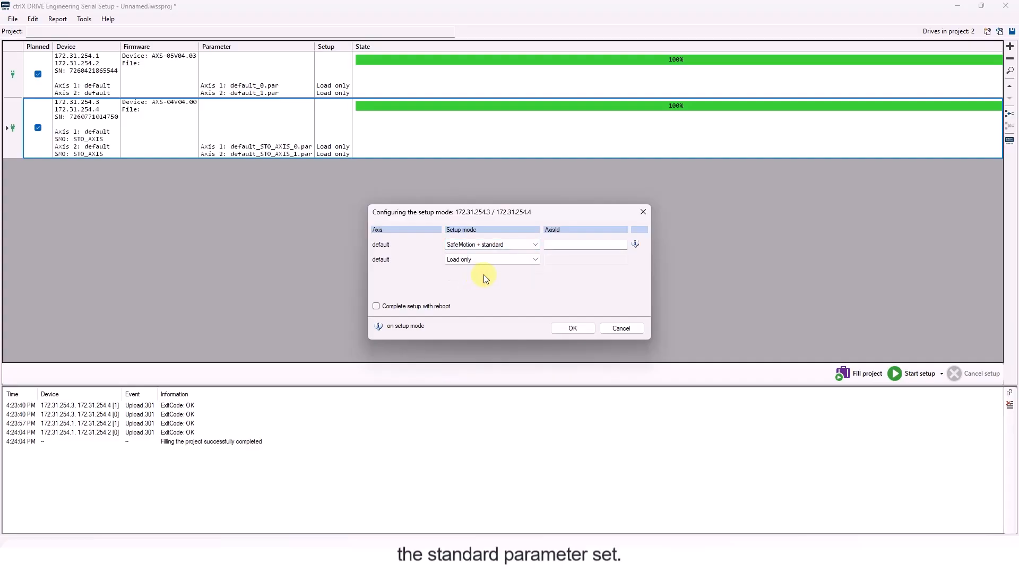
pyautogui.click(508, 261)
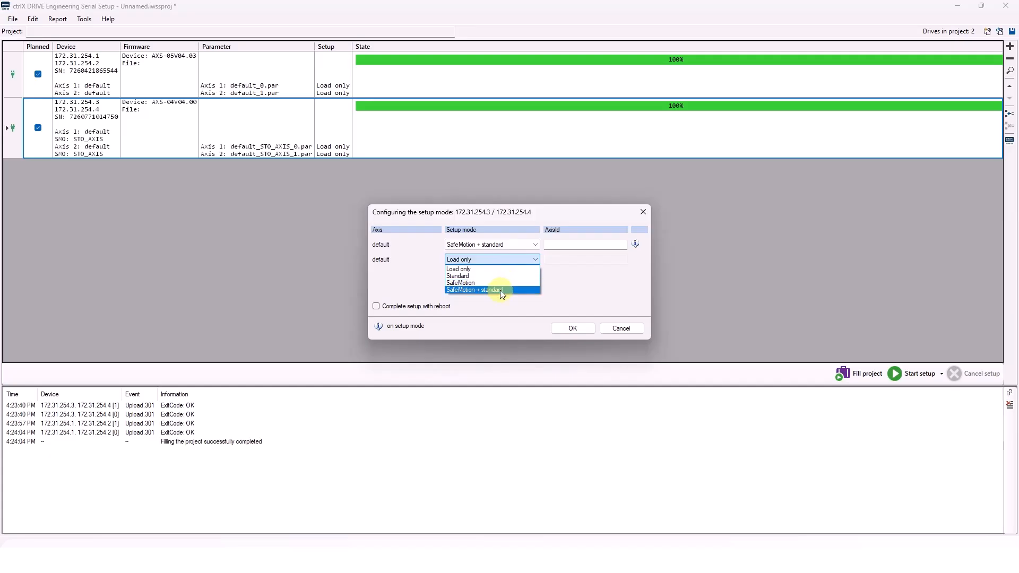
pyautogui.click(499, 290)
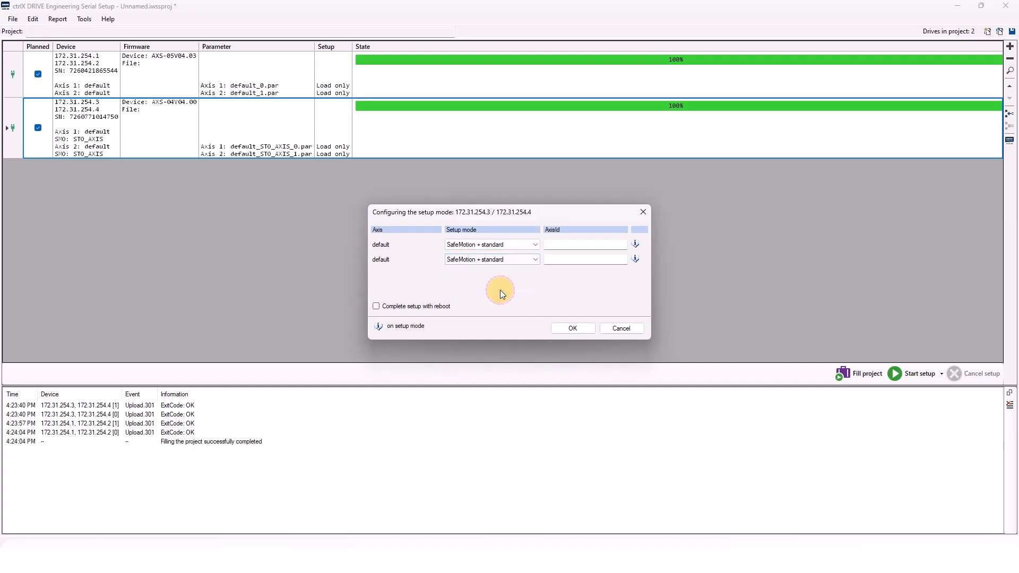
# Assign AxisId 0 to the first axis and 1 to the second, and have the setup completed with a reboot
pyautogui.click(569, 246)
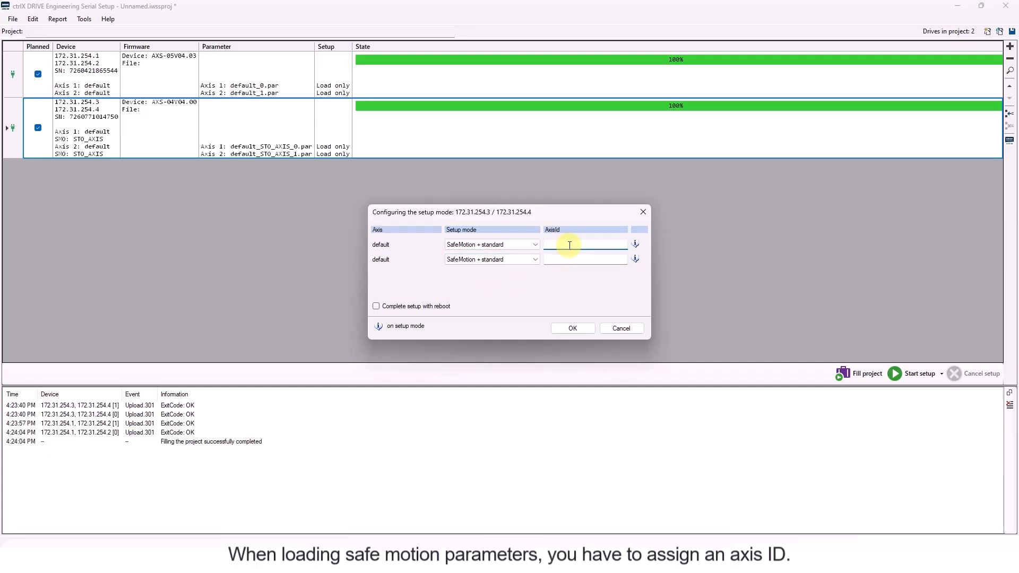
pyautogui.write('0')
pyautogui.click(565, 259)
pyautogui.write('1')
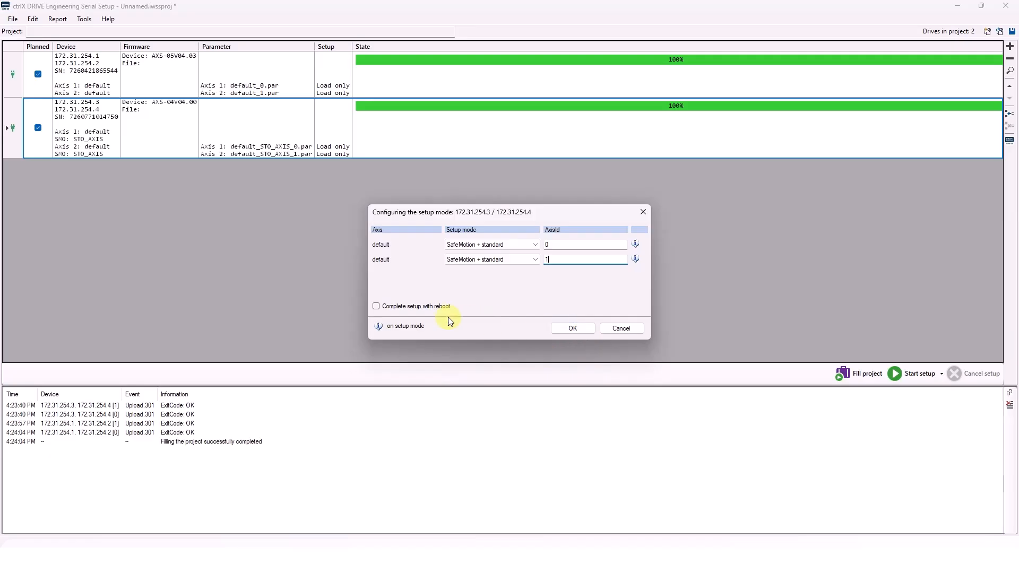
pyautogui.click(393, 307)
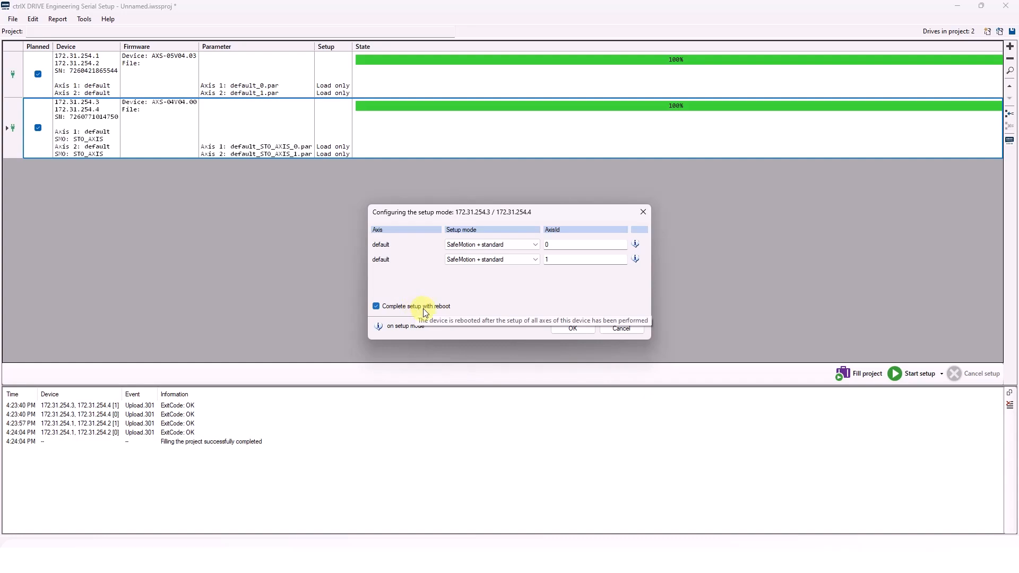
pyautogui.click(572, 327)
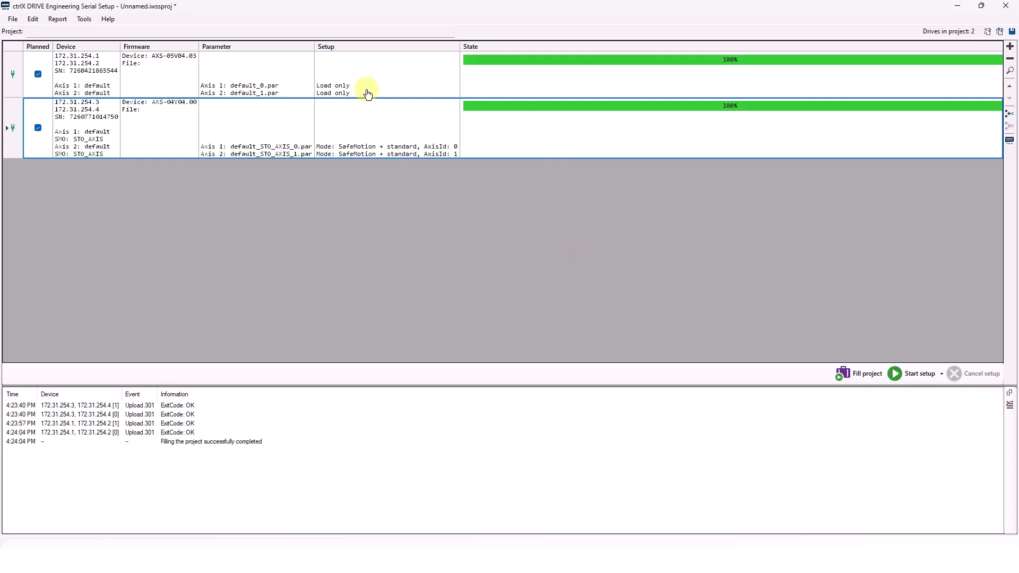
# Review the parameter files and the Retain IP address option of the drive 172.31.254.1 / 172.31.254.2
pyautogui.doubleClick(250, 71)
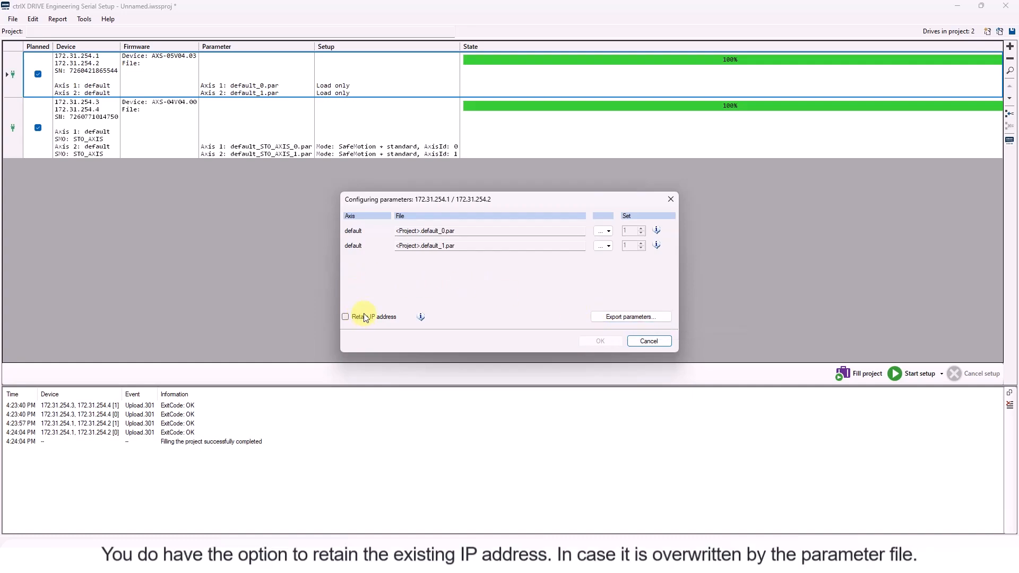
pyautogui.moveTo(451, 197); pyautogui.dragTo(424, 204)
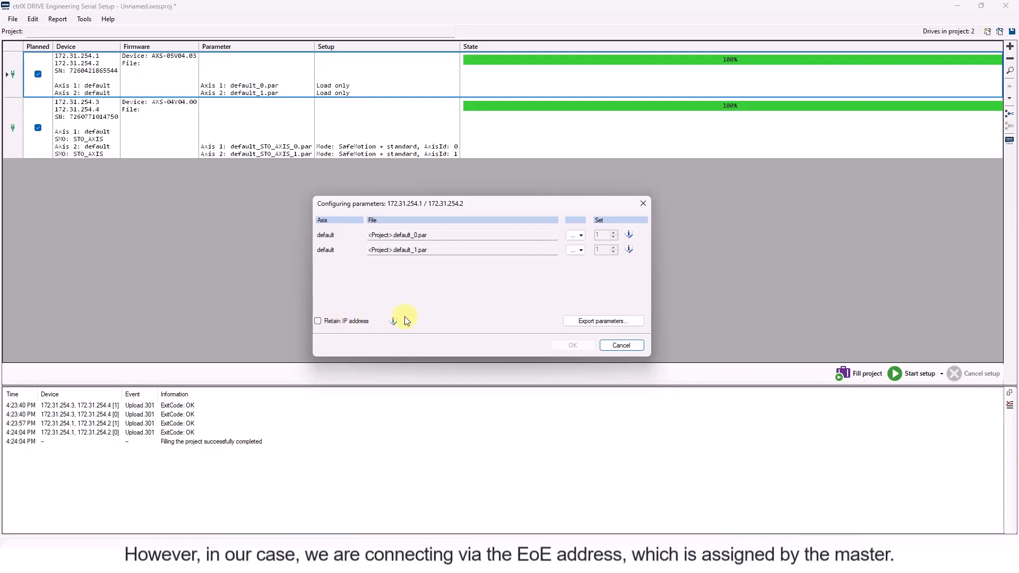
pyautogui.moveTo(398, 322)
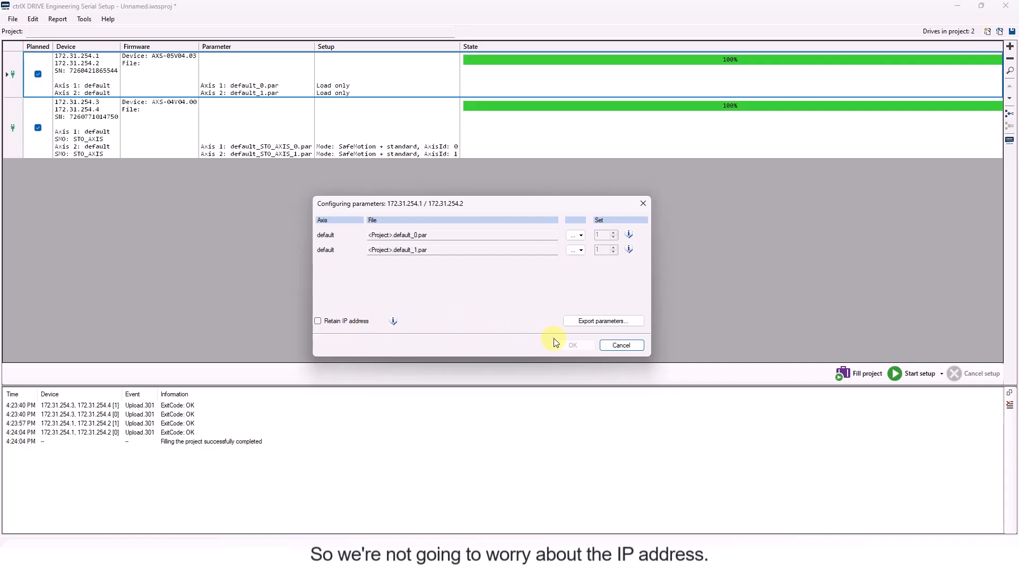
pyautogui.click(615, 346)
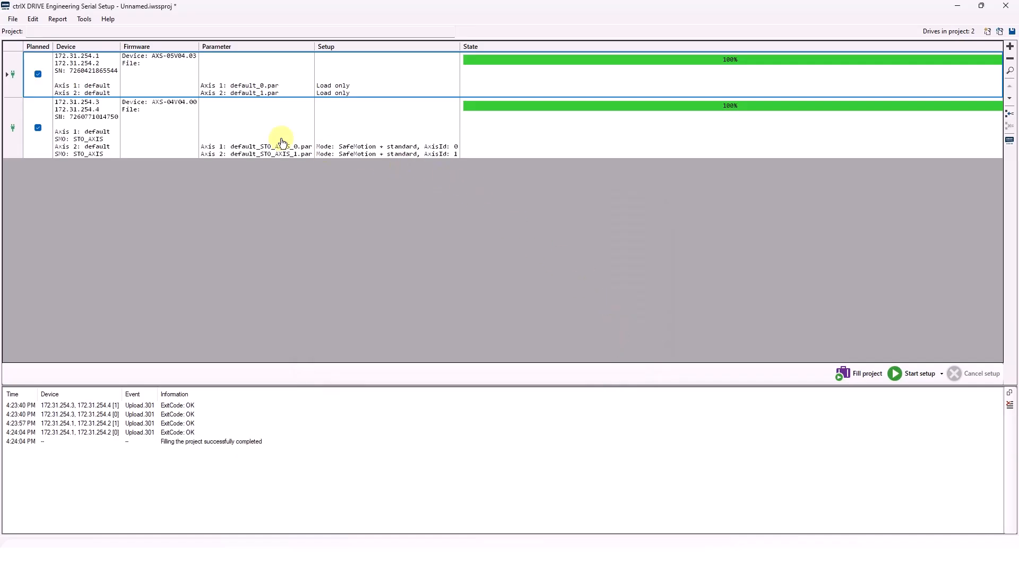
# Assign the firmware file FWA-XD1-AXS-V-0404N-NN-00.fwa to the drive 172.31.254.1 / 172.31.254.2 only, with a reboot after download
pyautogui.doubleClick(162, 71)
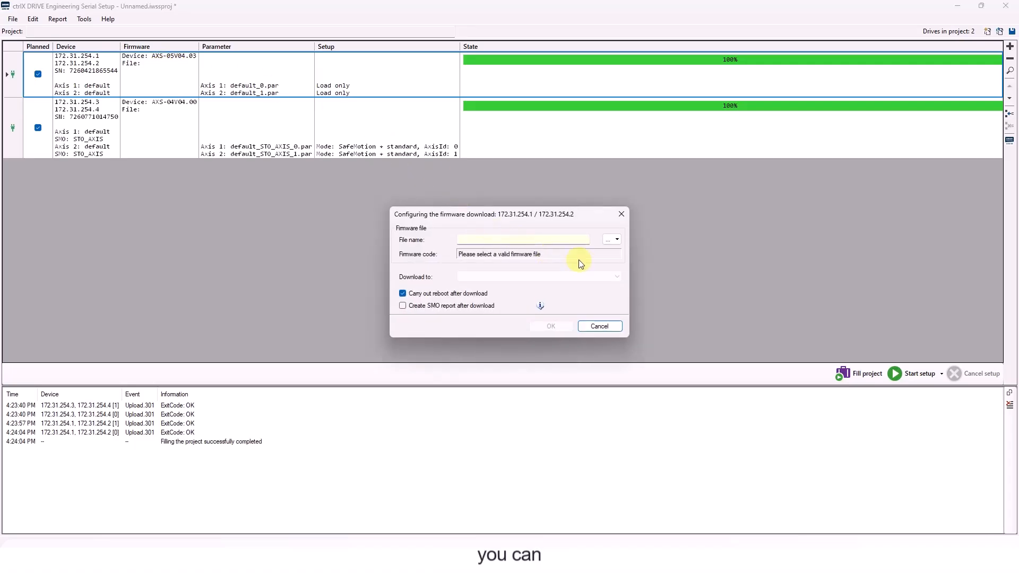
pyautogui.click(608, 242)
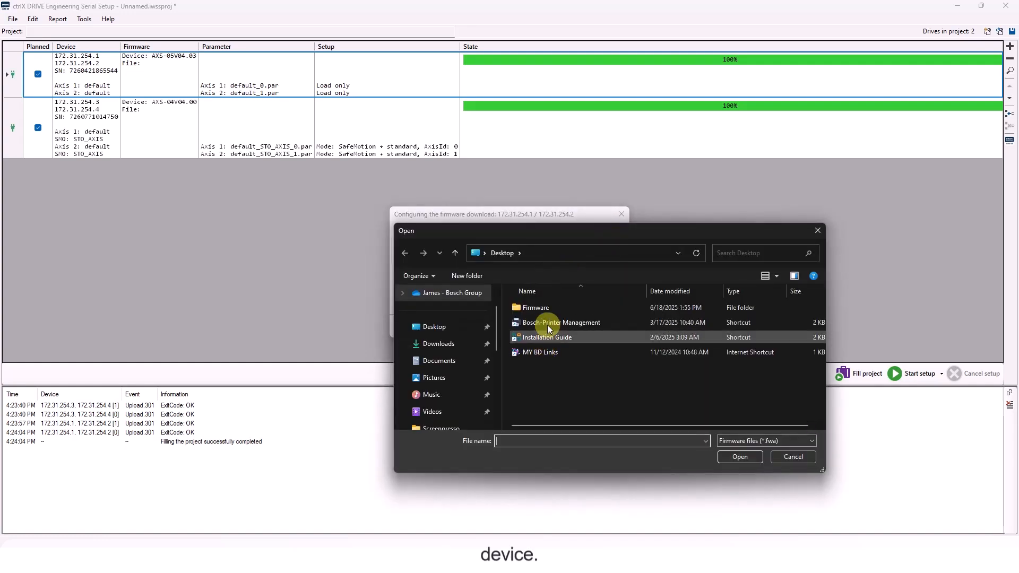
pyautogui.doubleClick(545, 308)
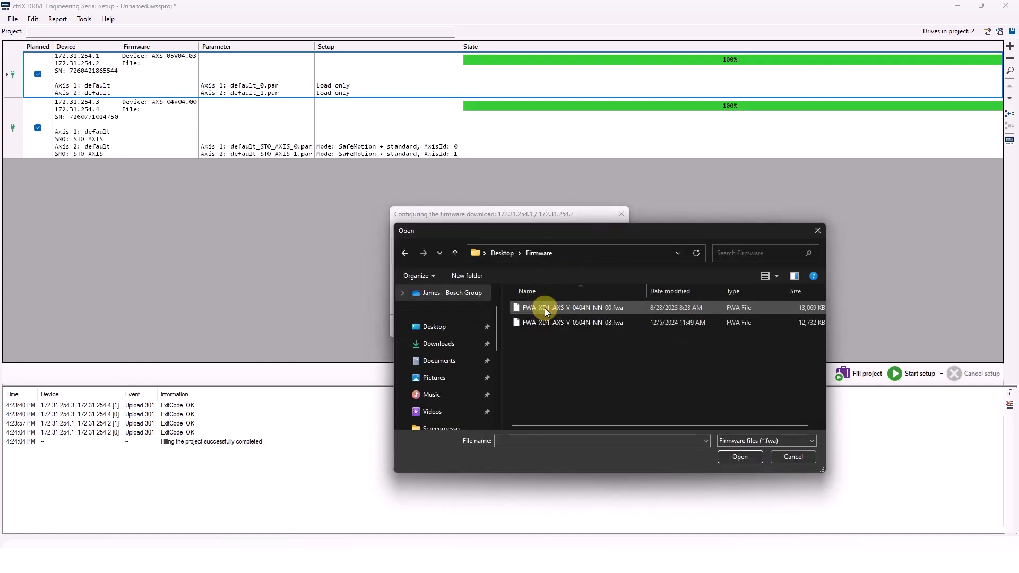
pyautogui.doubleClick(544, 307)
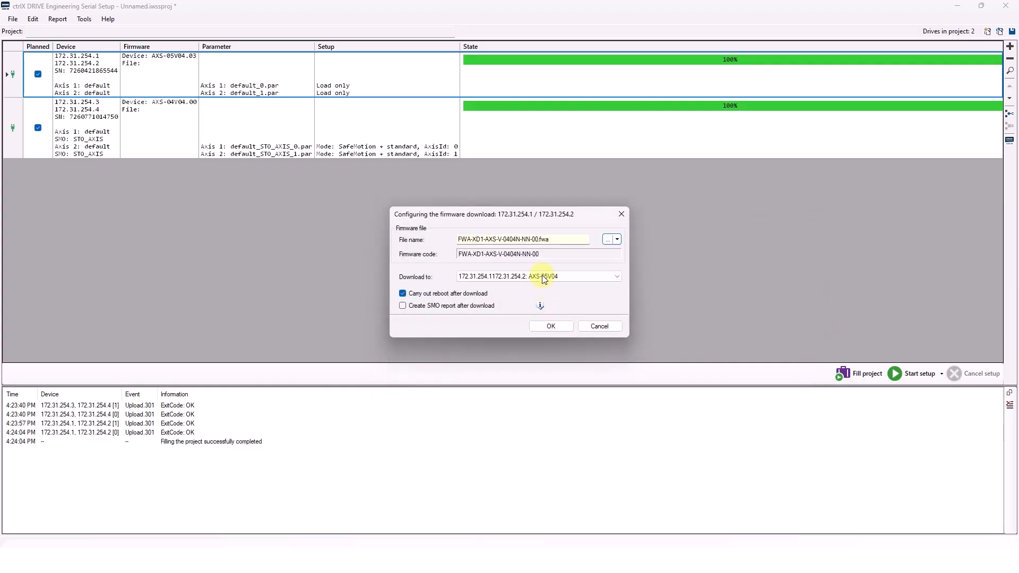
pyautogui.click(469, 276)
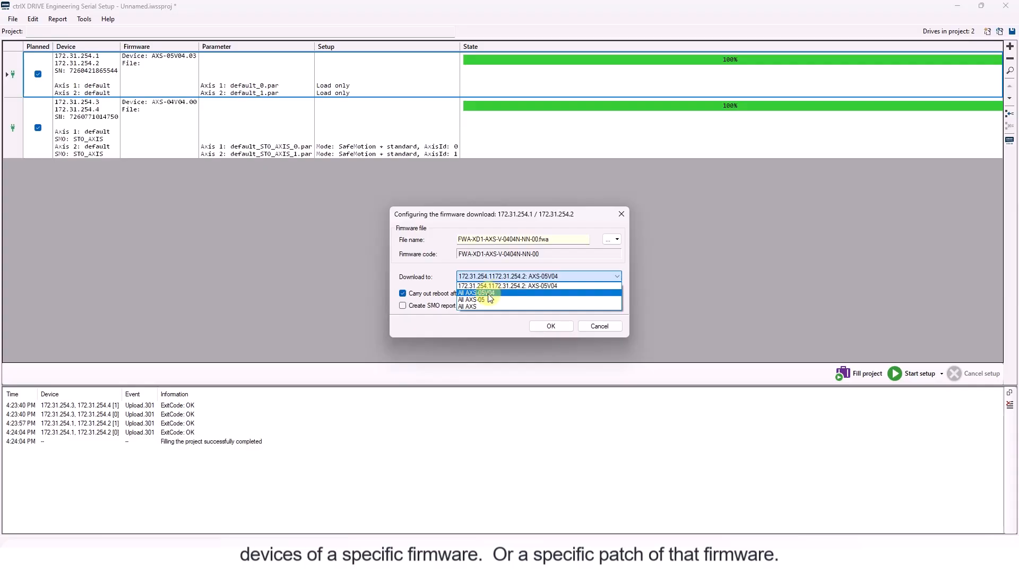
pyautogui.click(501, 285)
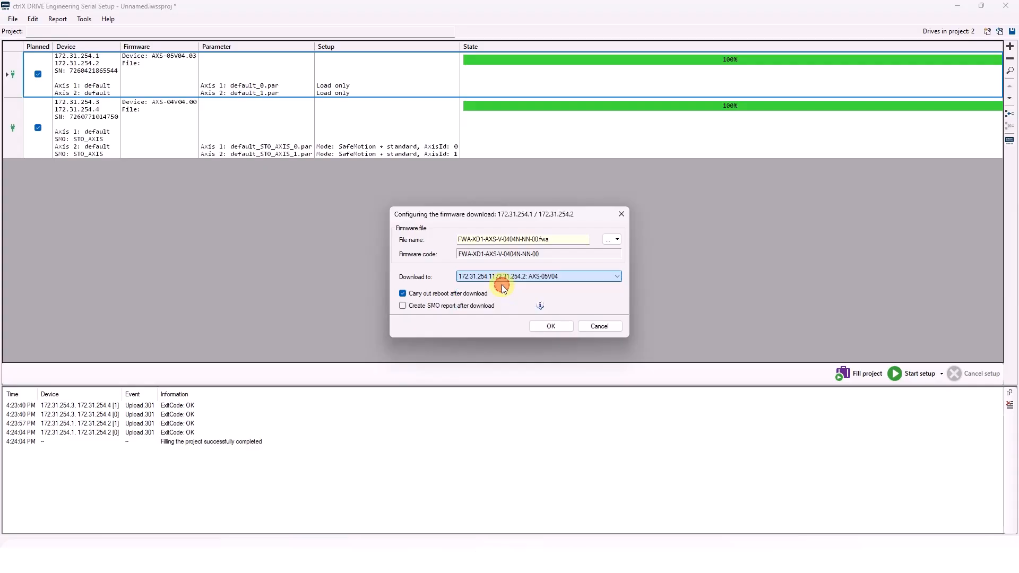
pyautogui.click(555, 327)
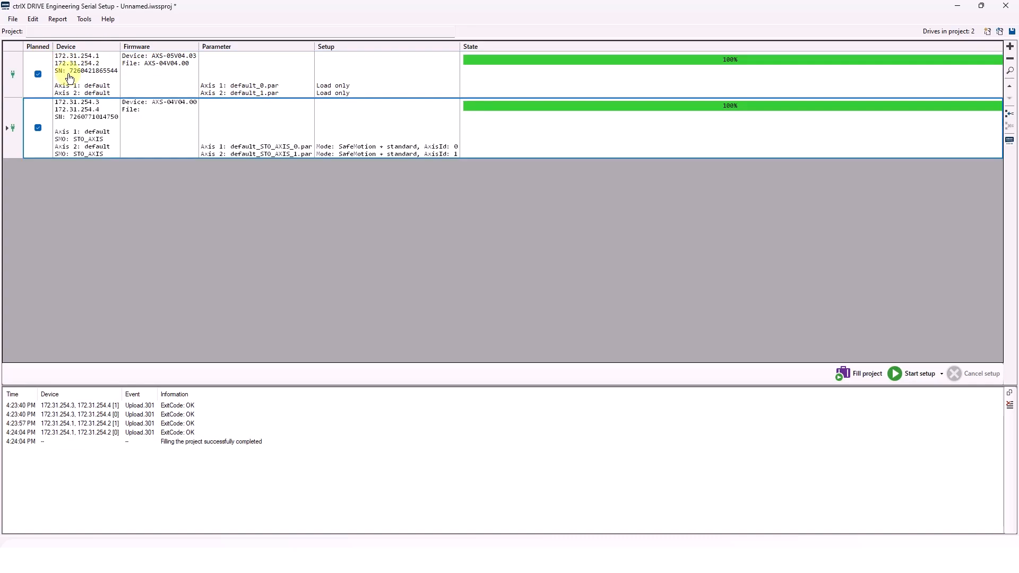
# Examine the options for copying another device's settings and changing the address of the drive 172.31.254.1 / 172.31.254.2
pyautogui.doubleClick(66, 79)
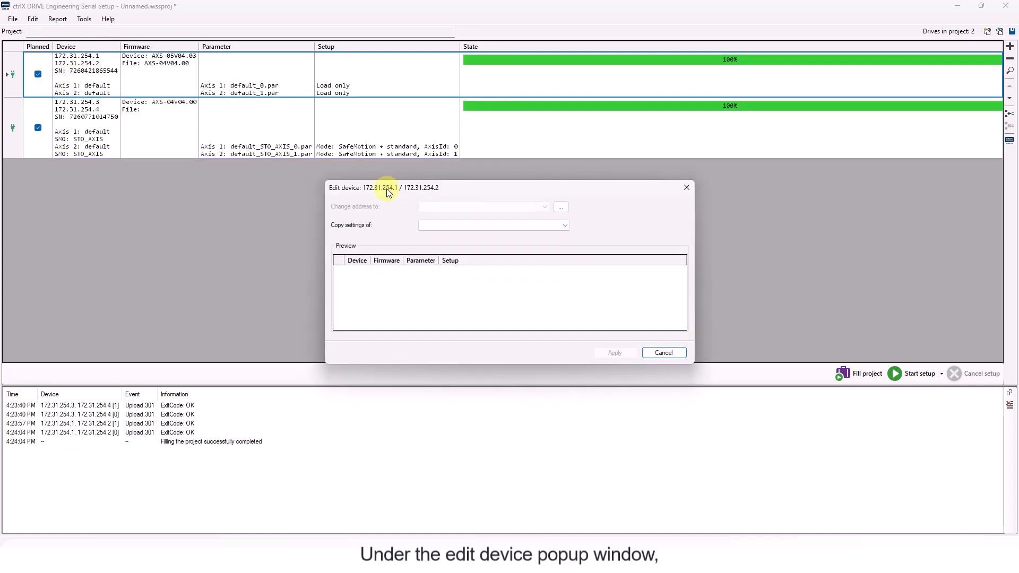
pyautogui.click(568, 226)
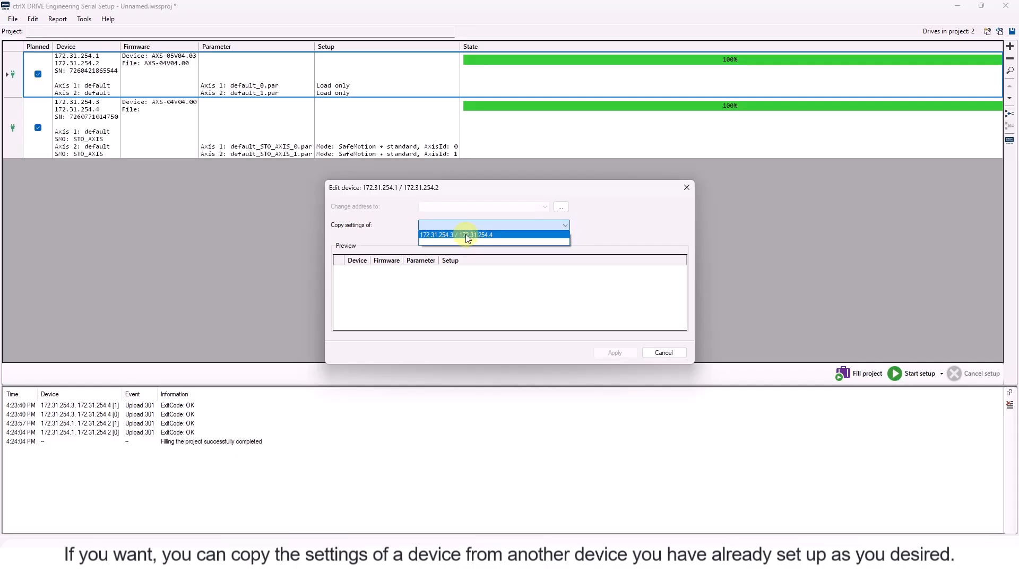
pyautogui.click(564, 210)
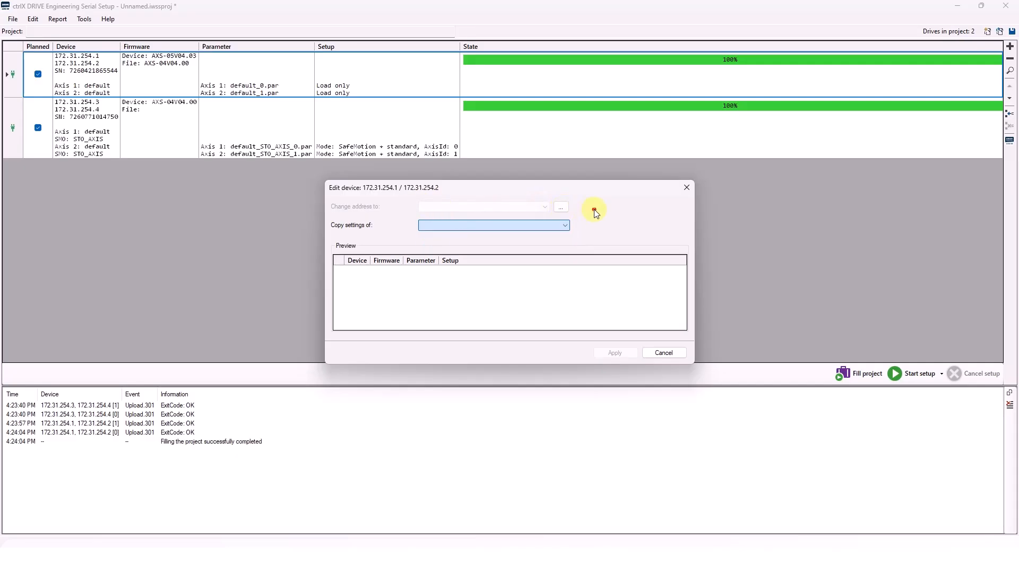
pyautogui.click(561, 208)
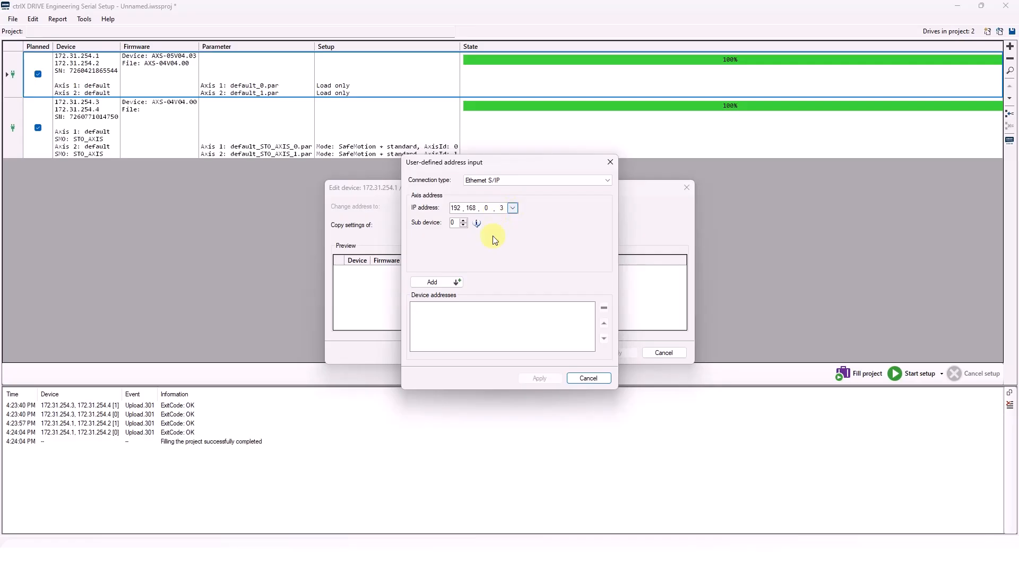
pyautogui.click(587, 378)
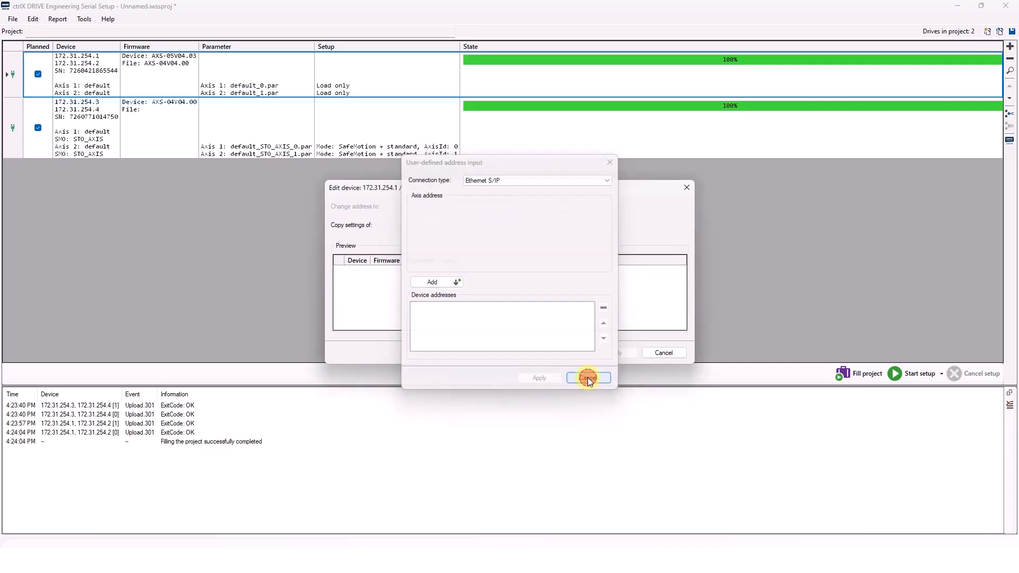
pyautogui.click(663, 353)
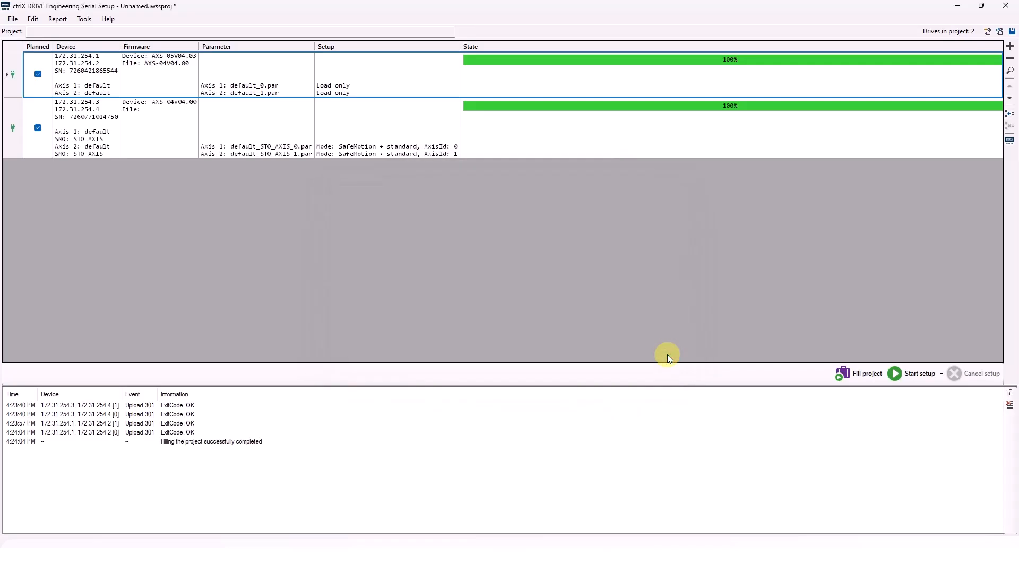
# Move the drive 172.31.254.3 / 172.31.254.4 to the start of the project and insert a separator between the two drives
pyautogui.click(38, 128)
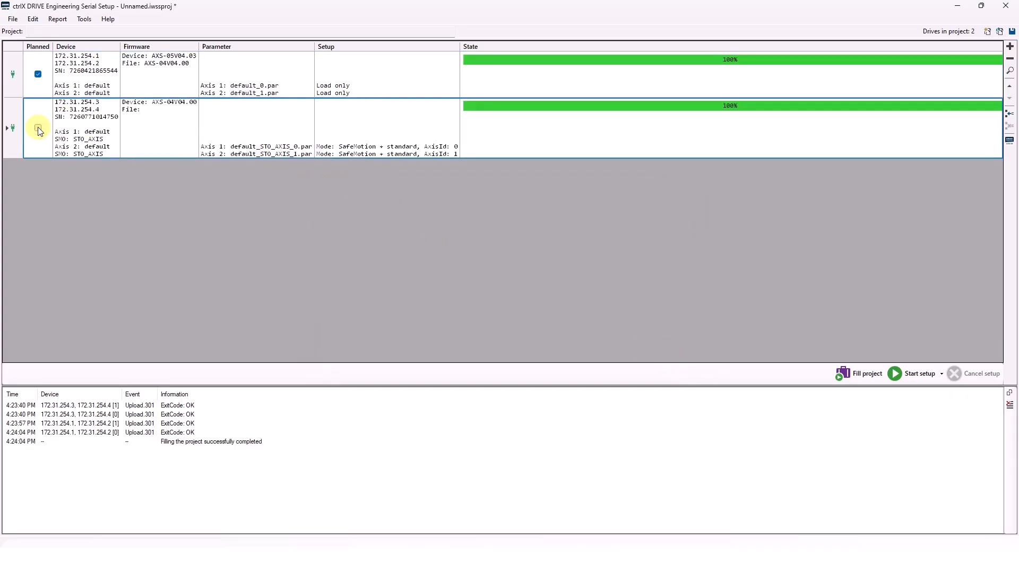
pyautogui.click(38, 128)
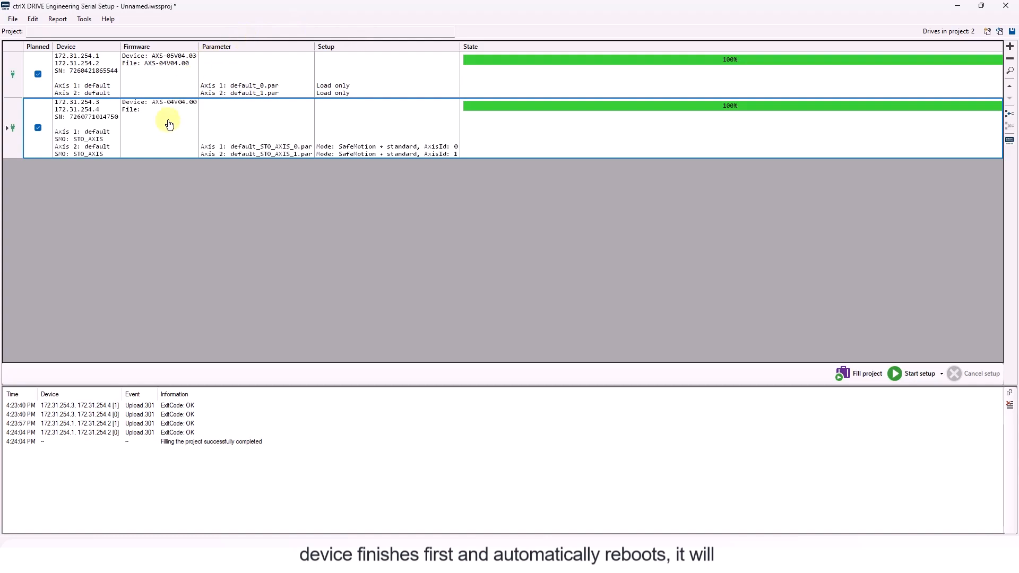
pyautogui.moveTo(167, 127)
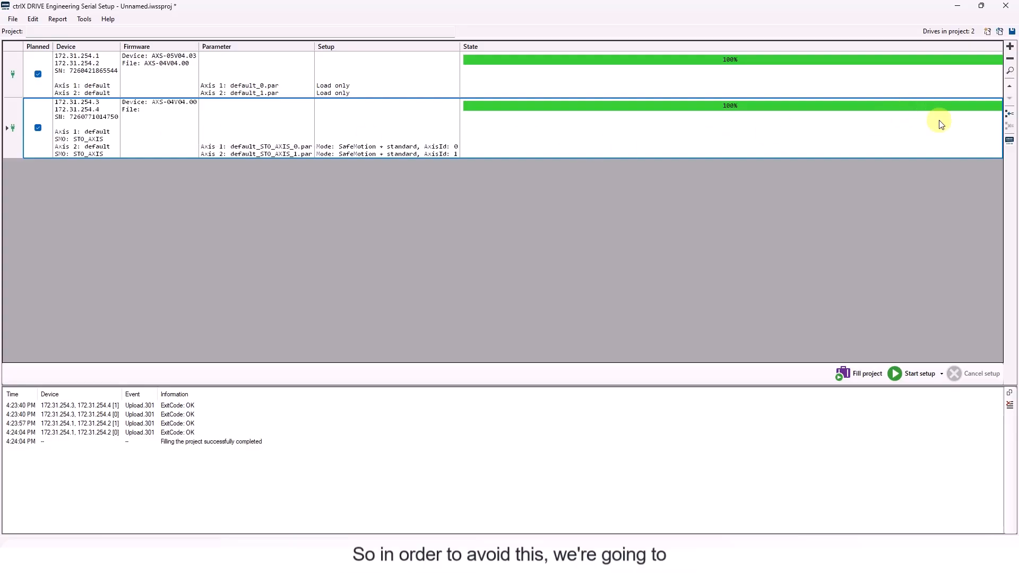
pyautogui.click(1011, 88)
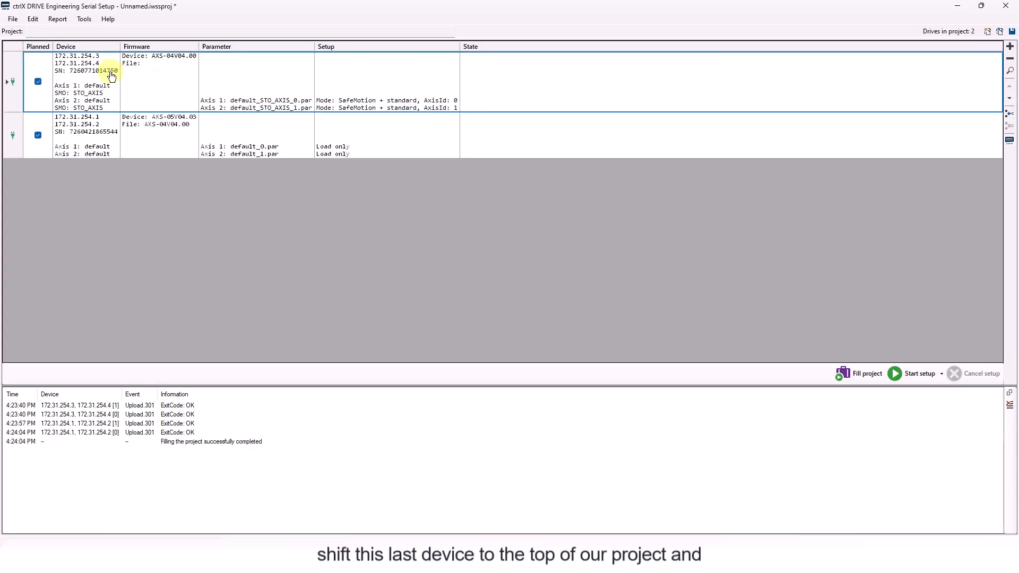
pyautogui.click(1012, 118)
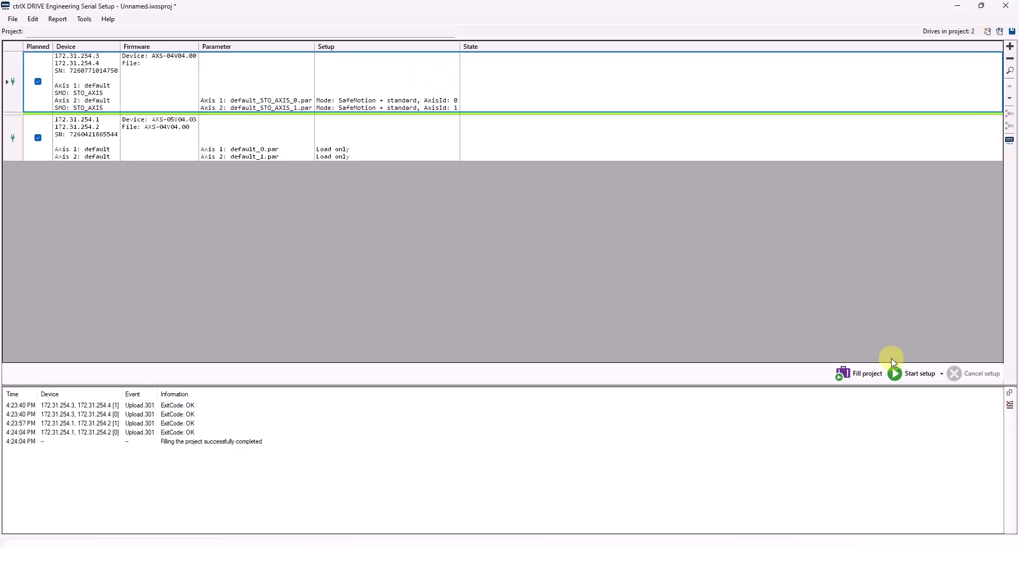
# Start the setup of both planned drives with Archive reports after the setup enabled
pyautogui.click(941, 373)
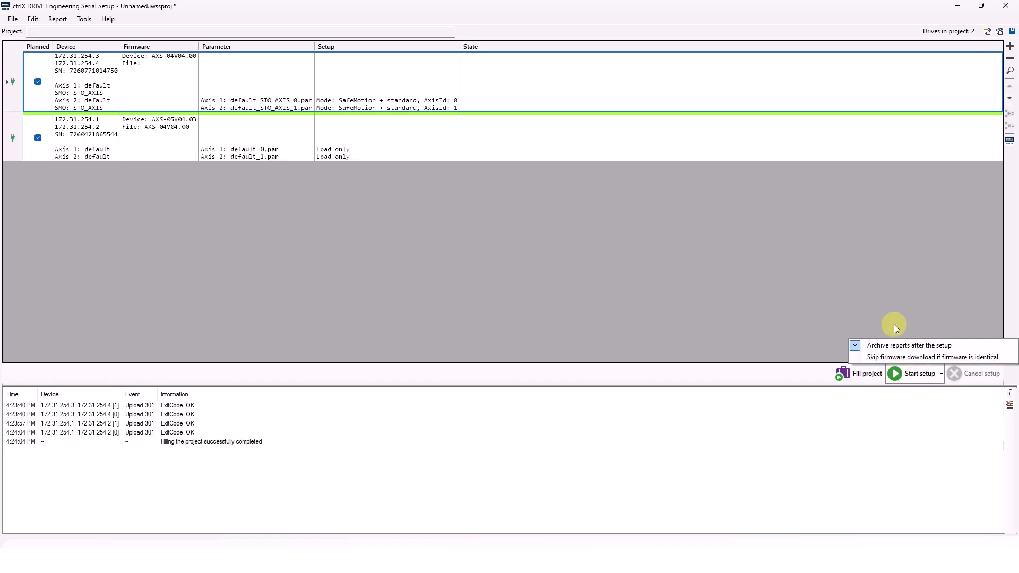
pyautogui.click(899, 374)
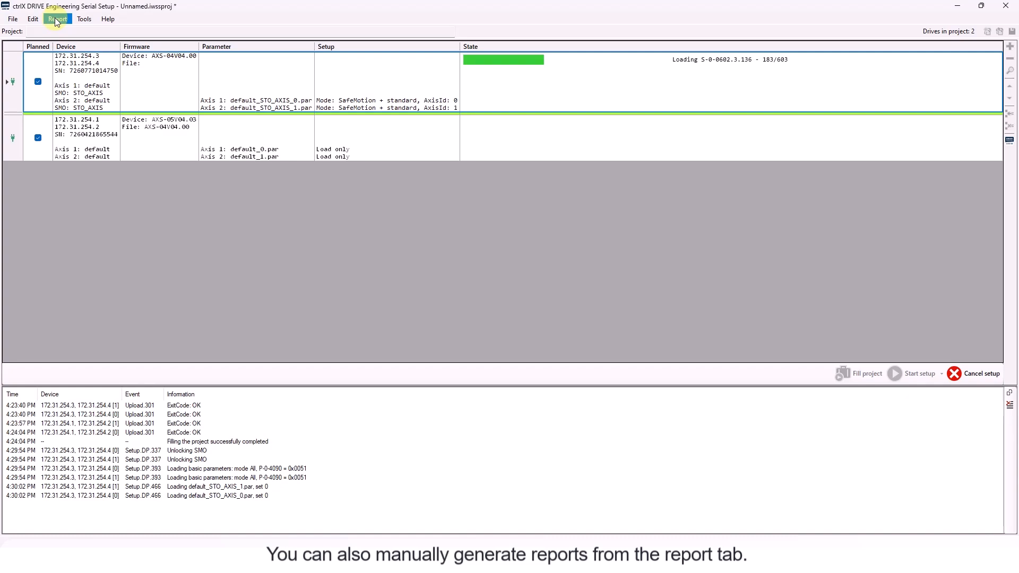
pyautogui.click(56, 21)
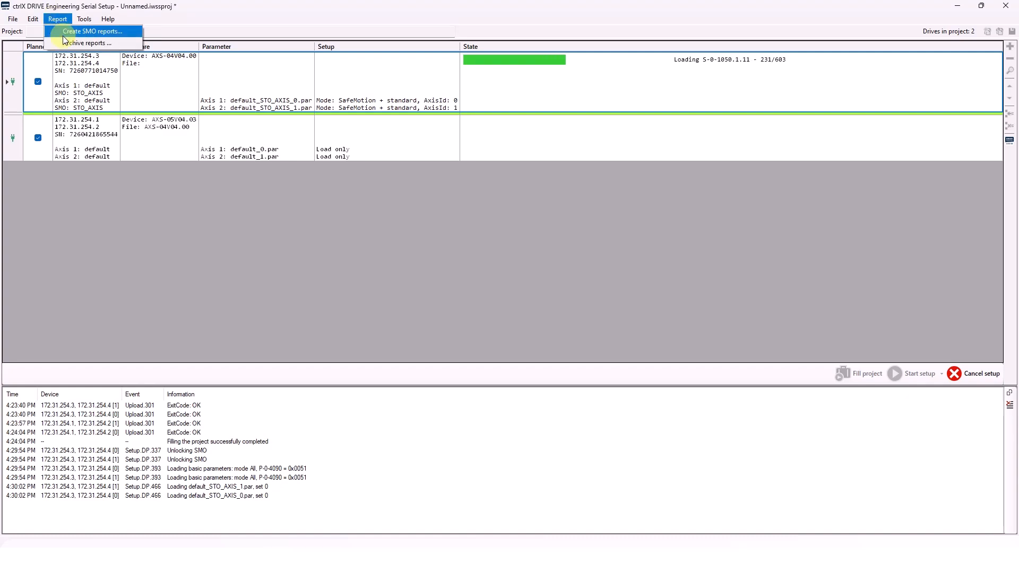
pyautogui.click(197, 5)
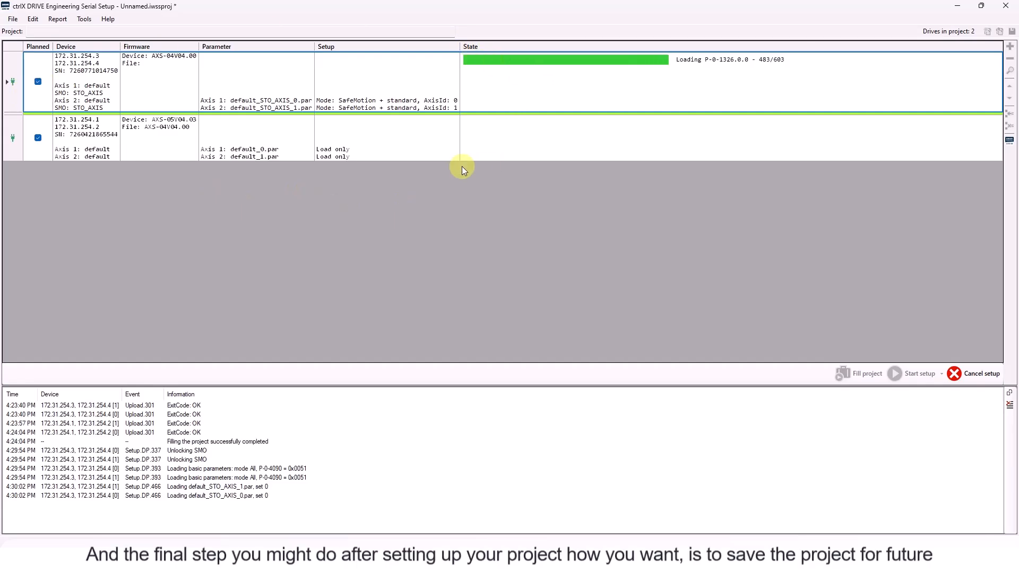
pyautogui.click(12, 19)
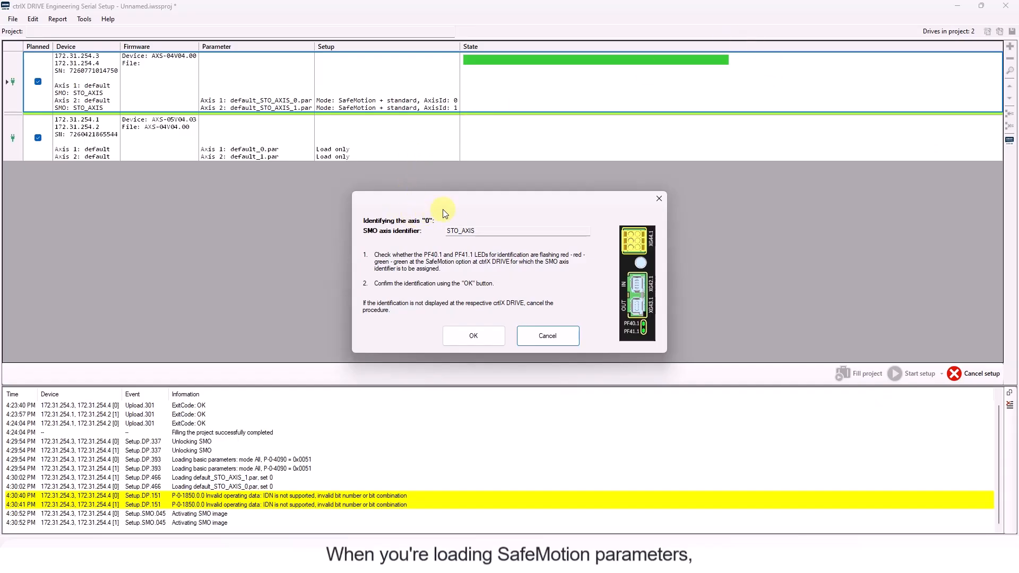
# Confirm the SafeMotion identification of axis 0 and axis 1 with the SMO axis identifier STO_AXIS
pyautogui.moveTo(467, 198); pyautogui.dragTo(462, 177)
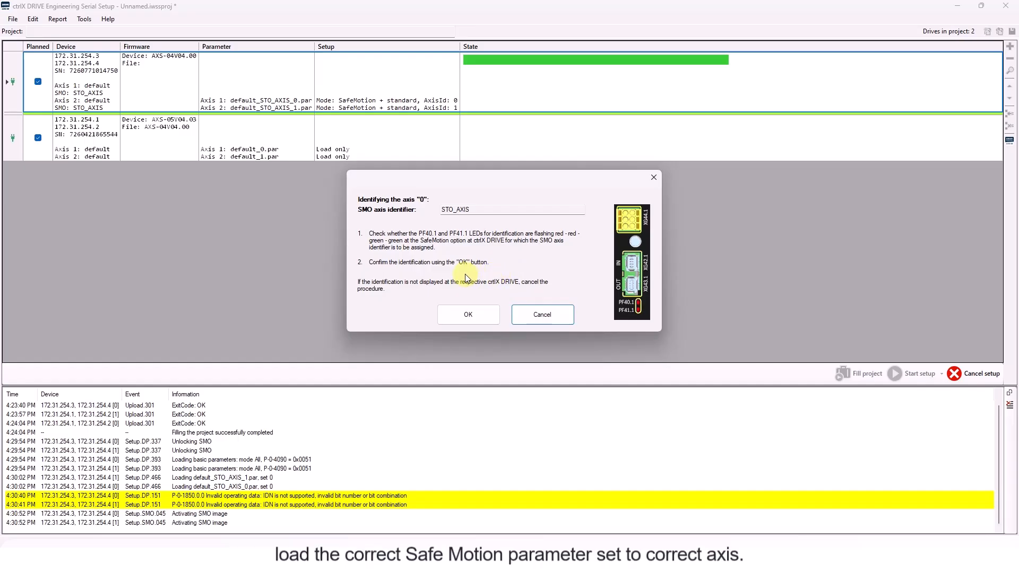
pyautogui.click(467, 317)
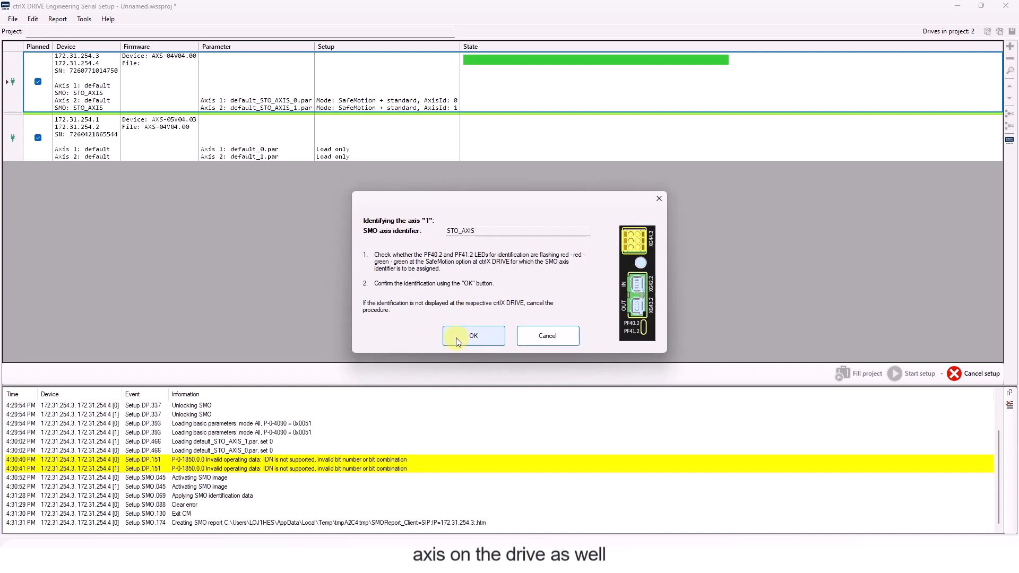
pyautogui.click(456, 339)
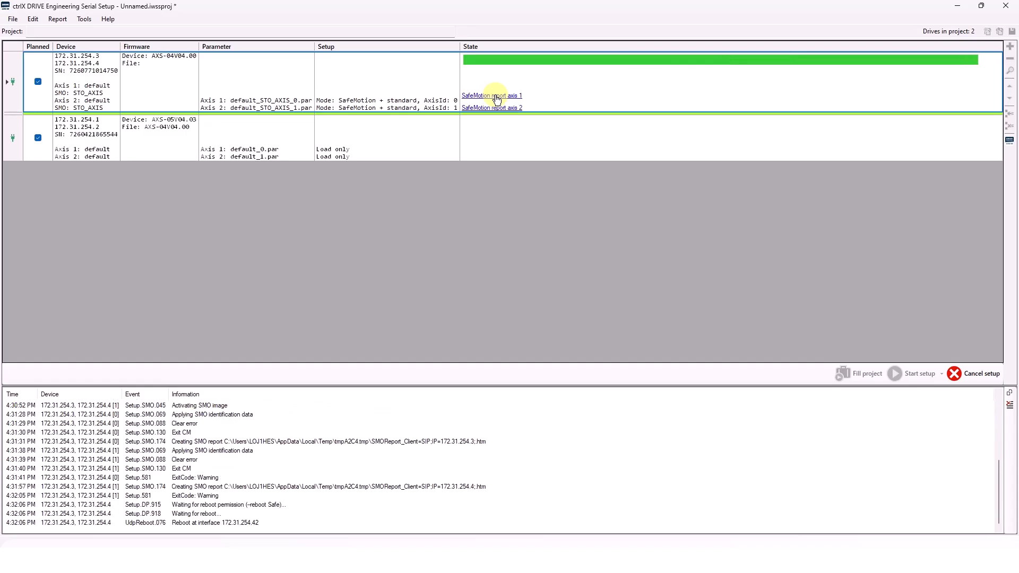
# Switch to ctrlX OS in the browser, request the Pre-OP state for the EtherCAT master ethercatmaster, and minimize the browser
pyautogui.click(674, 560)
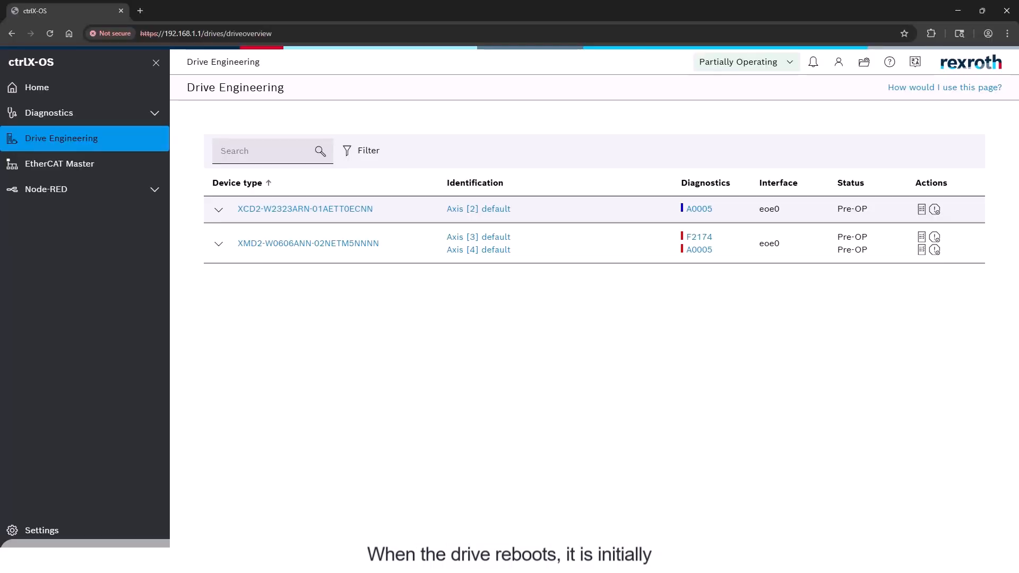
pyautogui.click(125, 142)
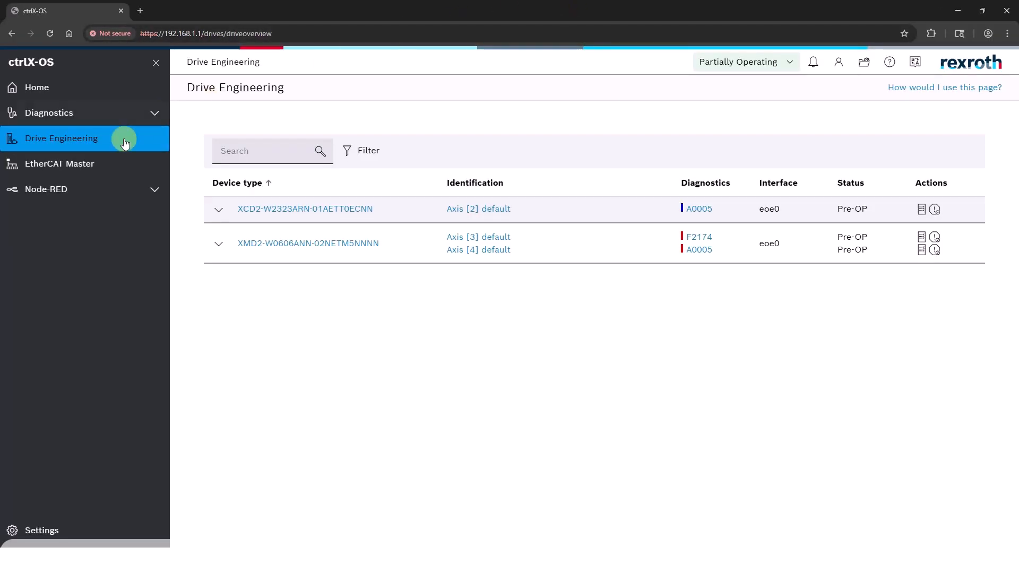
pyautogui.click(94, 159)
pyautogui.click(287, 199)
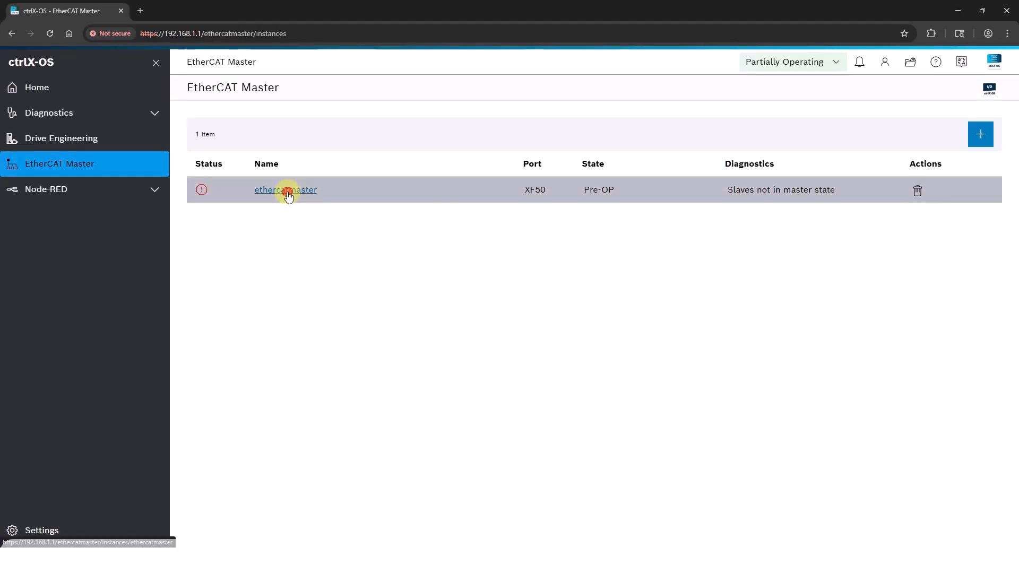
pyautogui.click(917, 95)
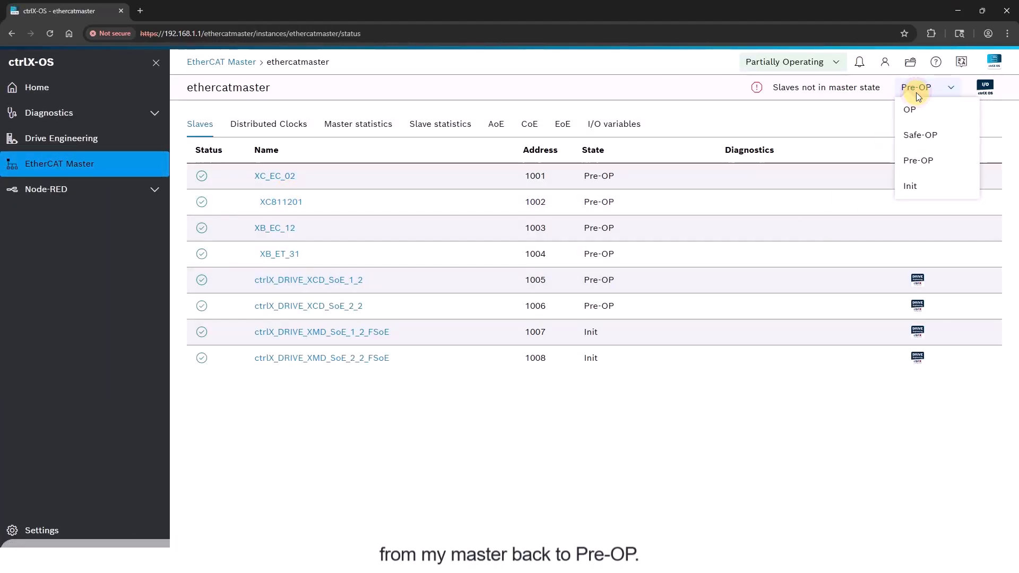
pyautogui.click(934, 160)
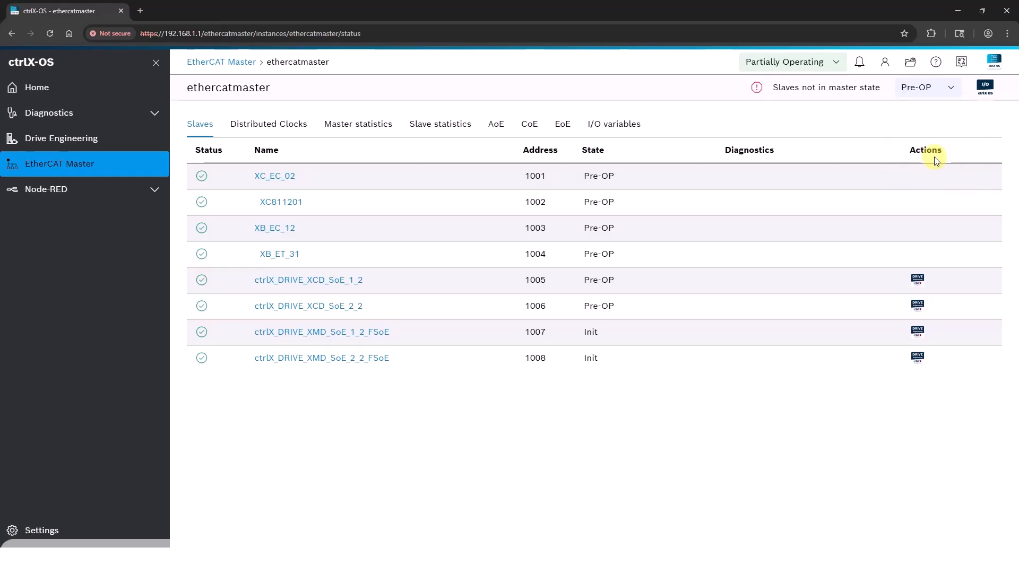
pyautogui.click(958, 9)
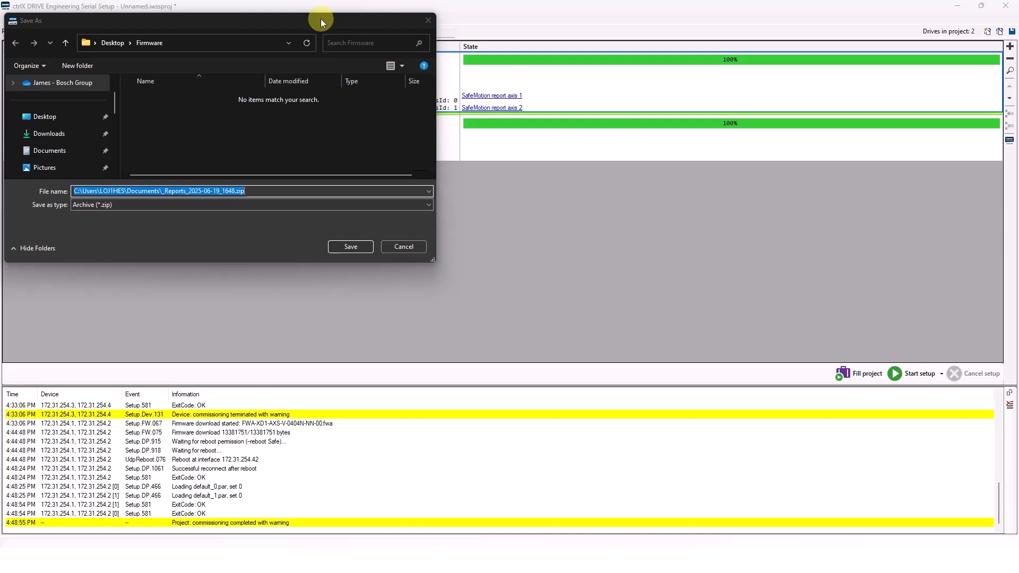
# Save the report archive to the Desktop as _Reports_2025-06-19_1648.zip
pyautogui.moveTo(320, 18); pyautogui.dragTo(688, 97)
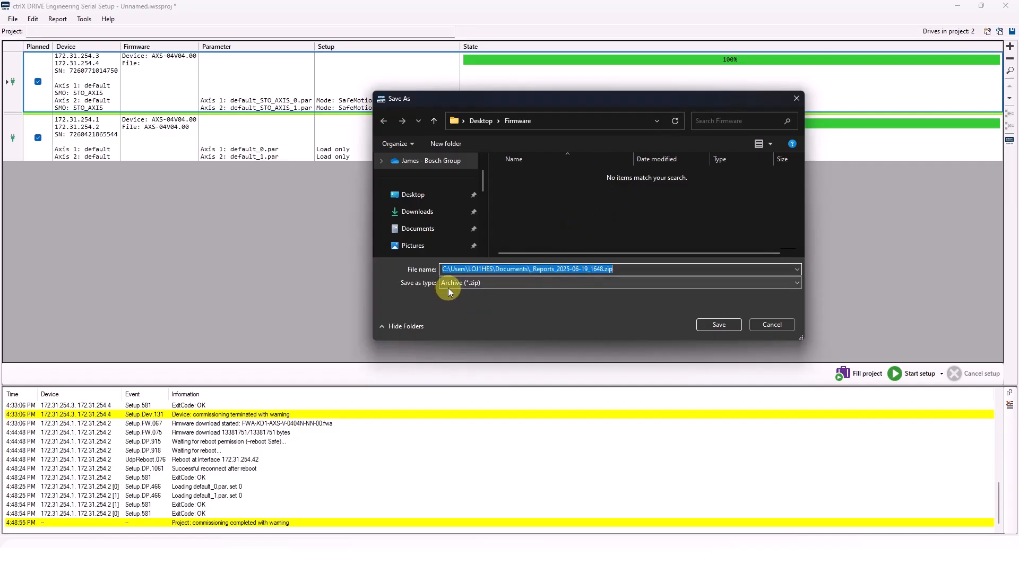
pyautogui.click(411, 195)
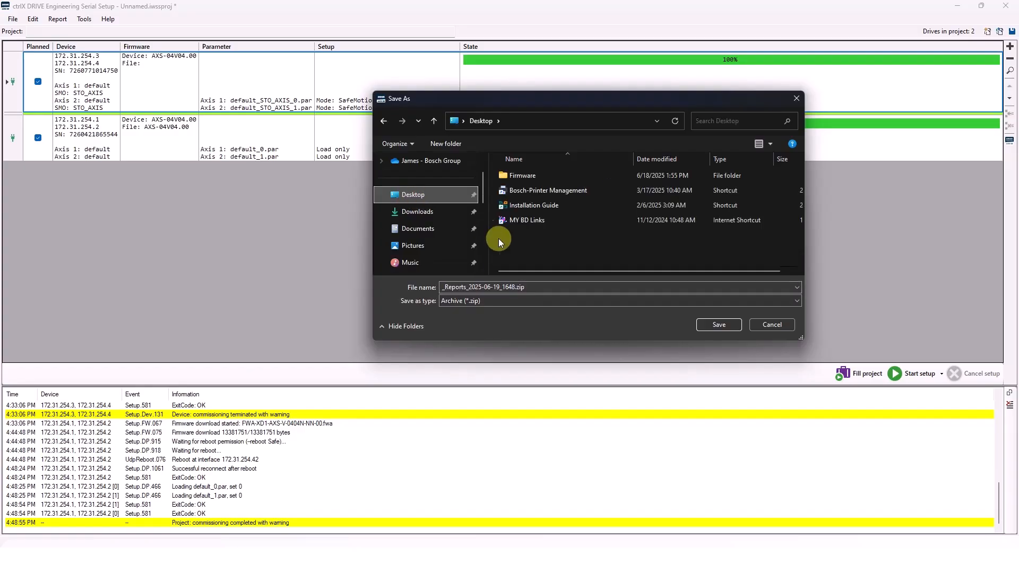
pyautogui.click(719, 325)
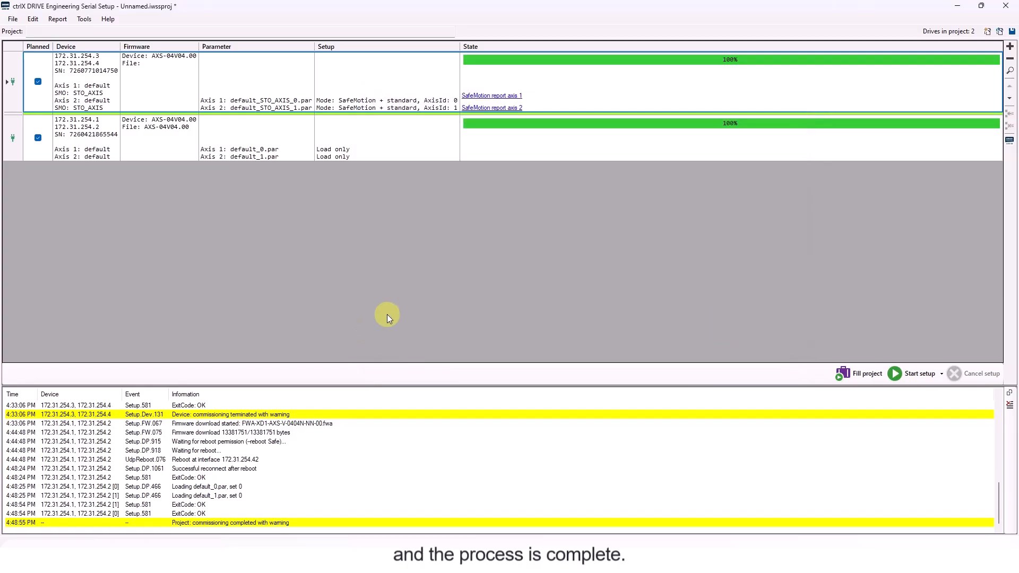